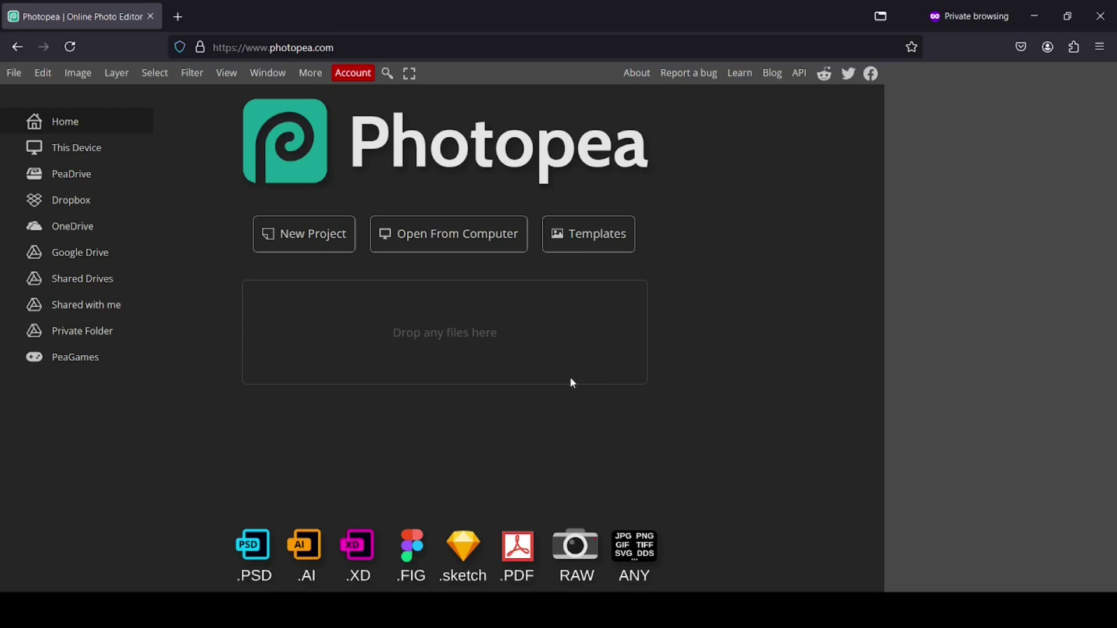
- Open 11976.psd and the woman's portrait in Photopea by dragging both files in from File Explorer
{"action": "key", "text": "alt+Tab"}
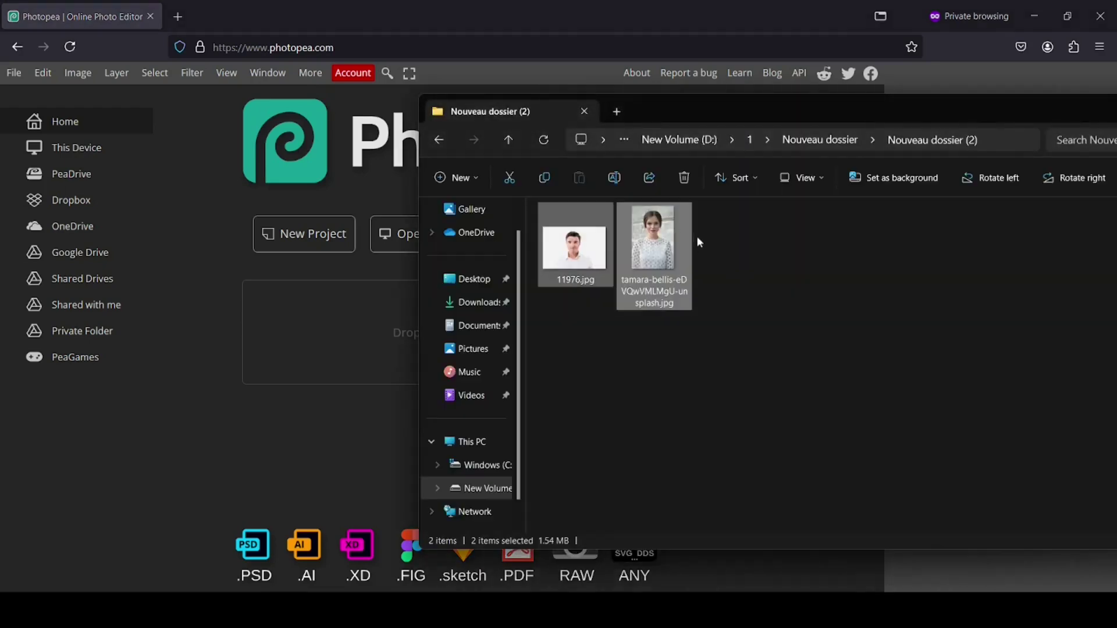
{"action": "left_click", "coordinate": [697, 253]}
{"action": "left_click_drag", "start_coordinate": [755, 285], "coordinate": [539, 202]}
{"action": "left_click_drag", "start_coordinate": [582, 238], "coordinate": [320, 320]}
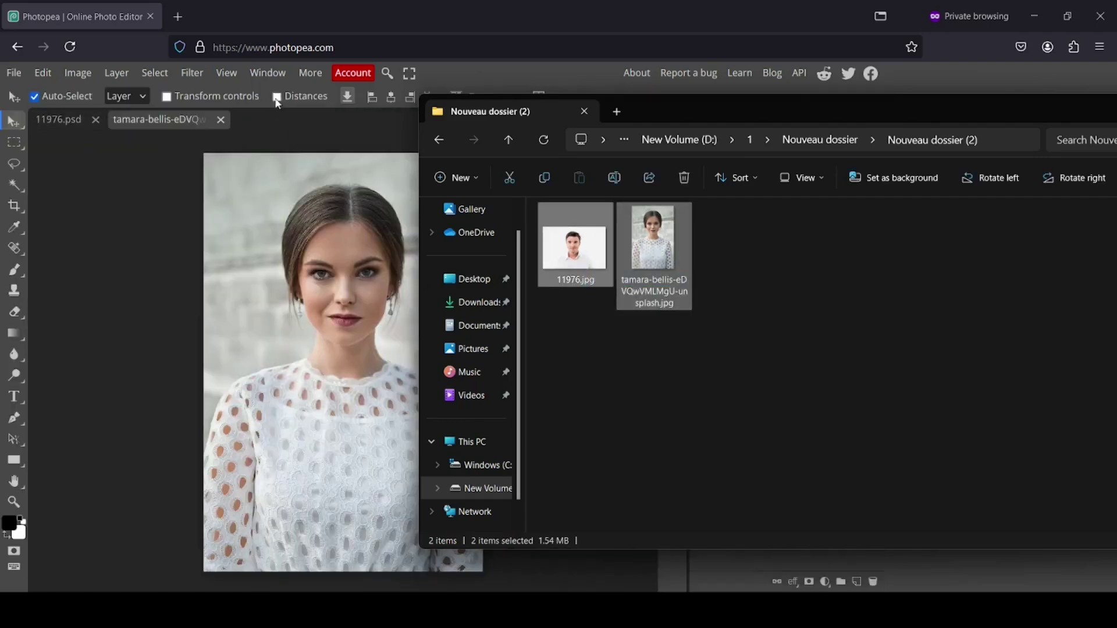
{"action": "left_click", "coordinate": [277, 130]}
- Put the woman's portrait tab first and finish on the 11976.psd document
{"action": "left_click_drag", "start_coordinate": [175, 128], "coordinate": [70, 127]}
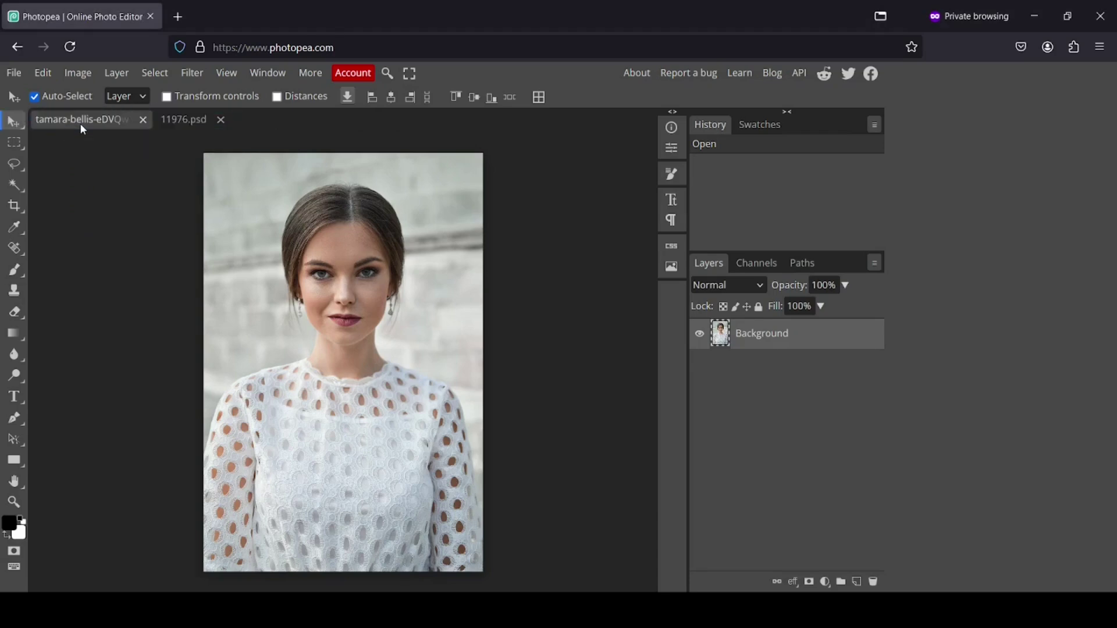
{"action": "left_click", "coordinate": [192, 122]}
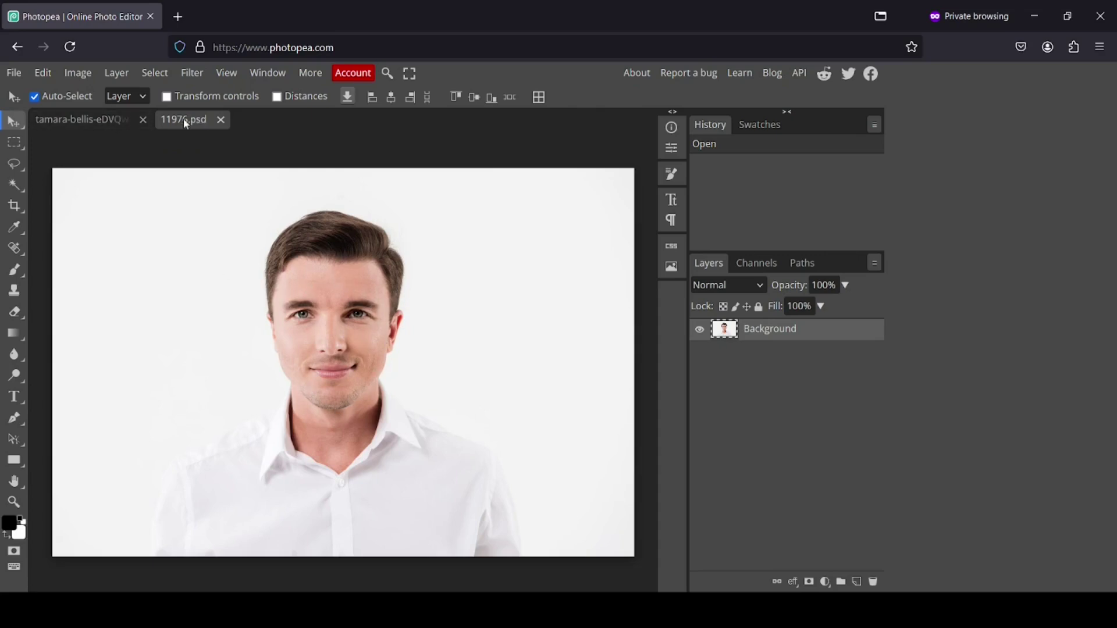
{"action": "left_click", "coordinate": [76, 121]}
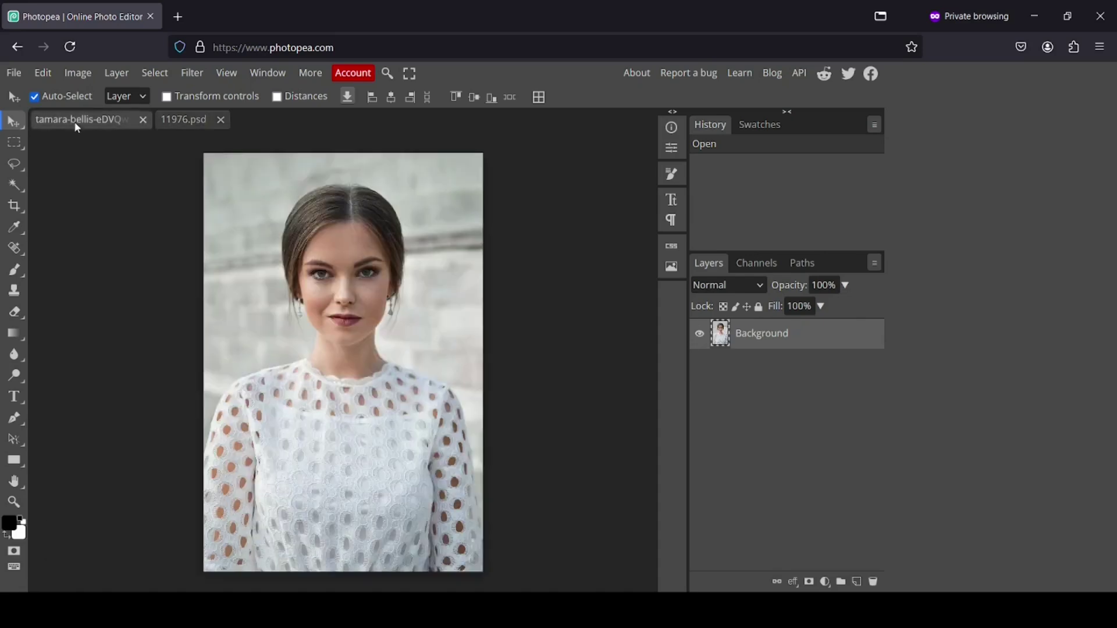
{"action": "left_click", "coordinate": [192, 120]}
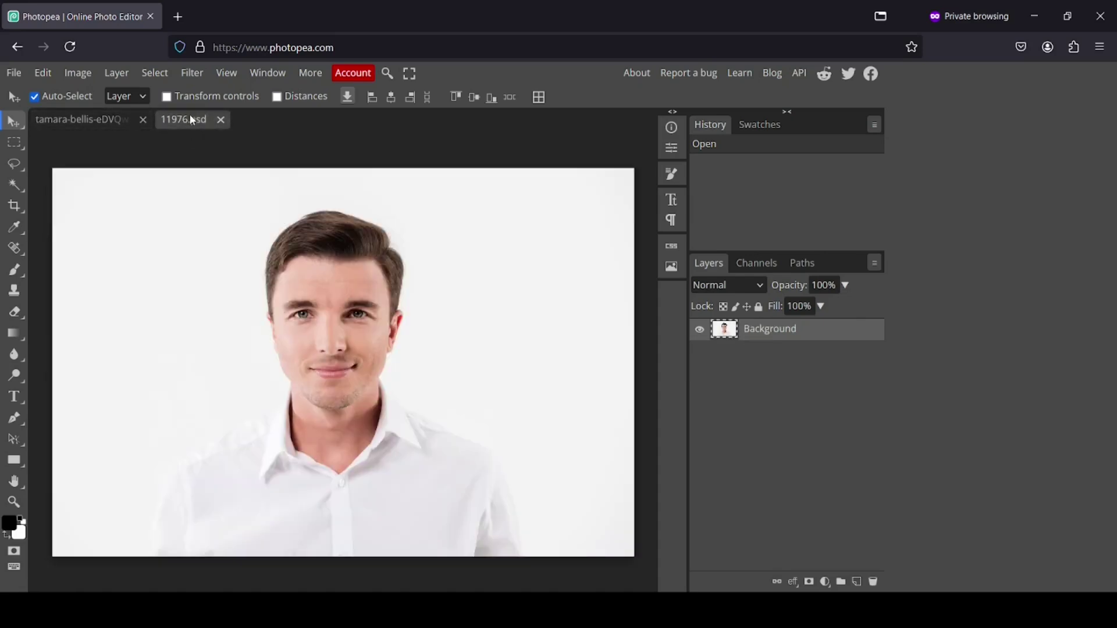
- Zoom in and lasso the man's face from forehead to chin, excluding hair and ears
{"action": "left_click", "coordinate": [15, 502]}
{"action": "left_click", "coordinate": [334, 339]}
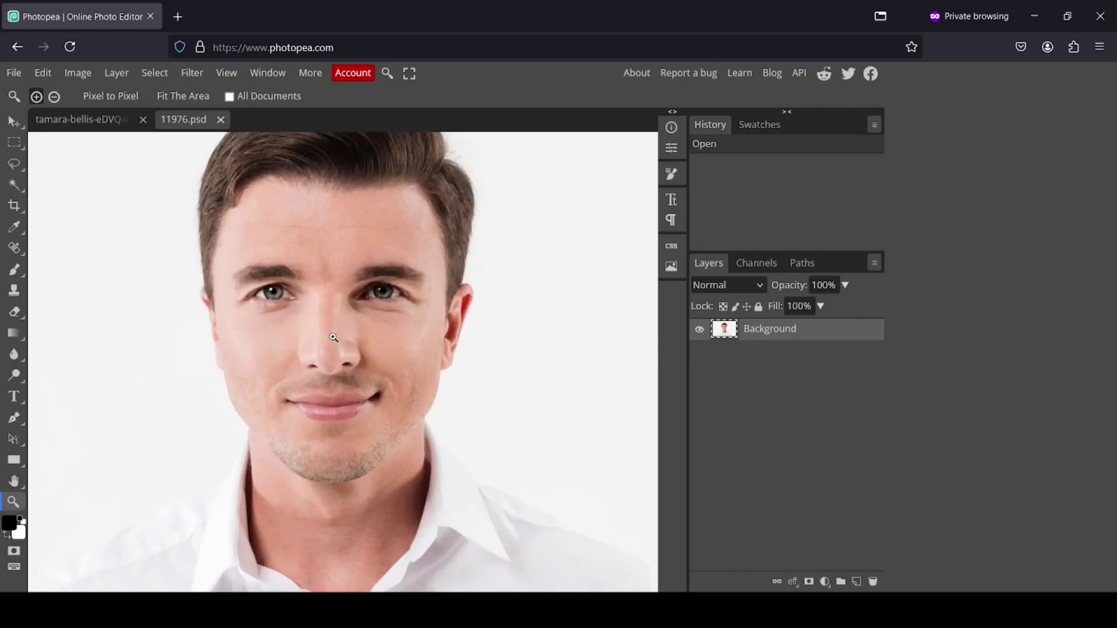
{"action": "left_click", "coordinate": [14, 164]}
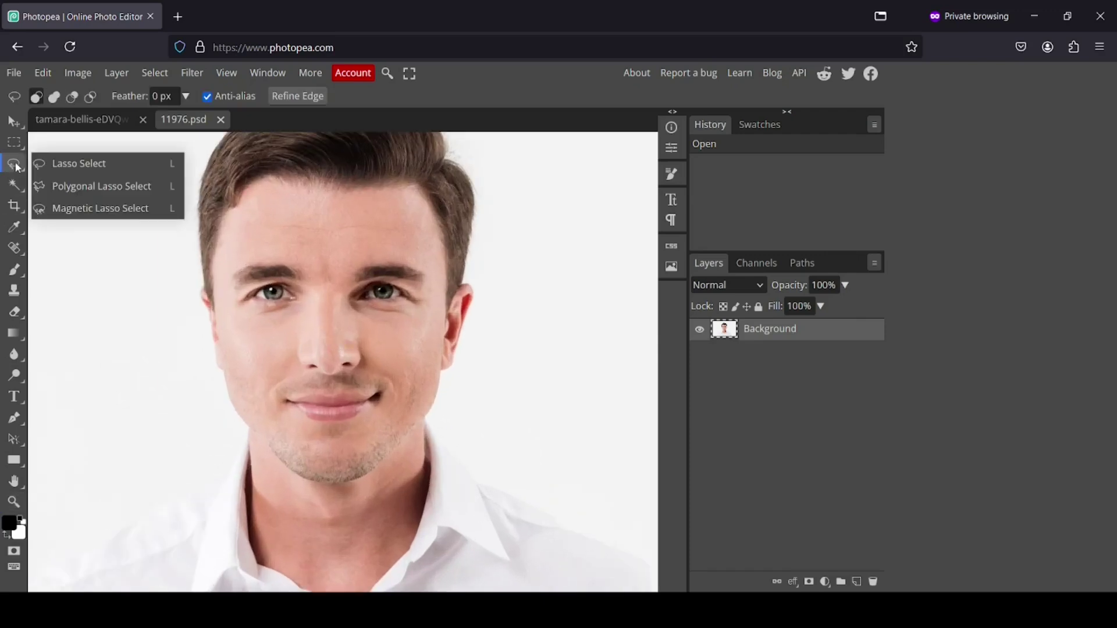
{"action": "left_click", "coordinate": [100, 170]}
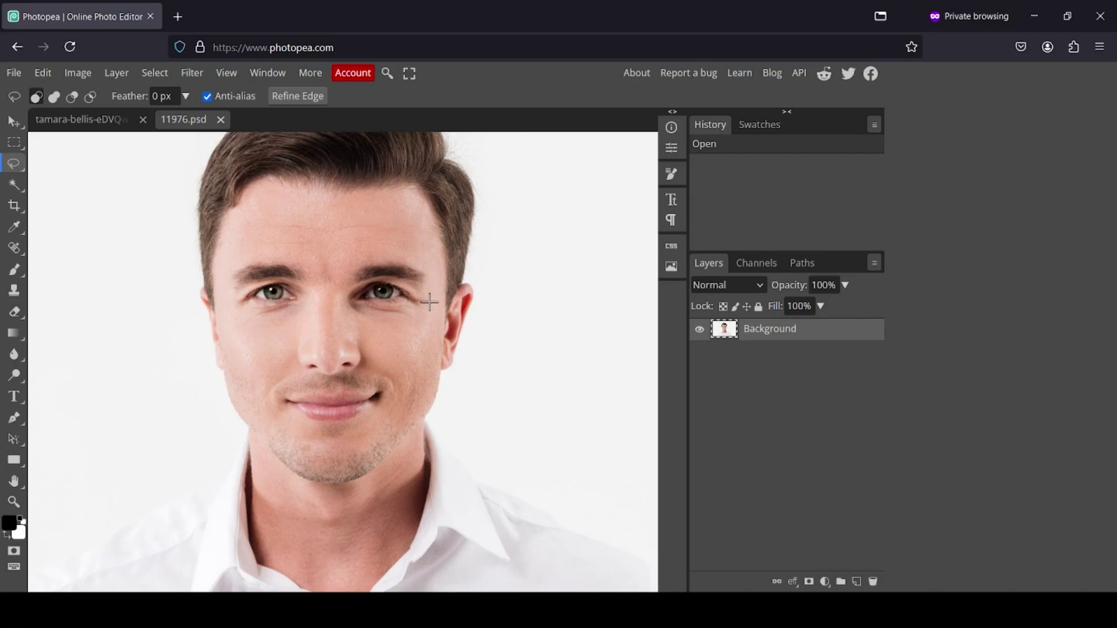
{"action": "left_click", "coordinate": [700, 330]}
{"action": "left_click", "coordinate": [700, 330]}
{"action": "mouse_move", "coordinate": [373, 233]}
{"action": "left_mouse_down"}
{"action": "mouse_move", "coordinate": [436, 287]}
{"action": "mouse_move", "coordinate": [423, 376]}
{"action": "mouse_move", "coordinate": [401, 418]}
{"action": "mouse_move", "coordinate": [316, 443]}
{"action": "mouse_move", "coordinate": [249, 393]}
{"action": "mouse_move", "coordinate": [223, 280]}
{"action": "mouse_move", "coordinate": [243, 244]}
{"action": "mouse_move", "coordinate": [299, 229]}
{"action": "mouse_move", "coordinate": [377, 234]}
{"action": "left_mouse_up"}
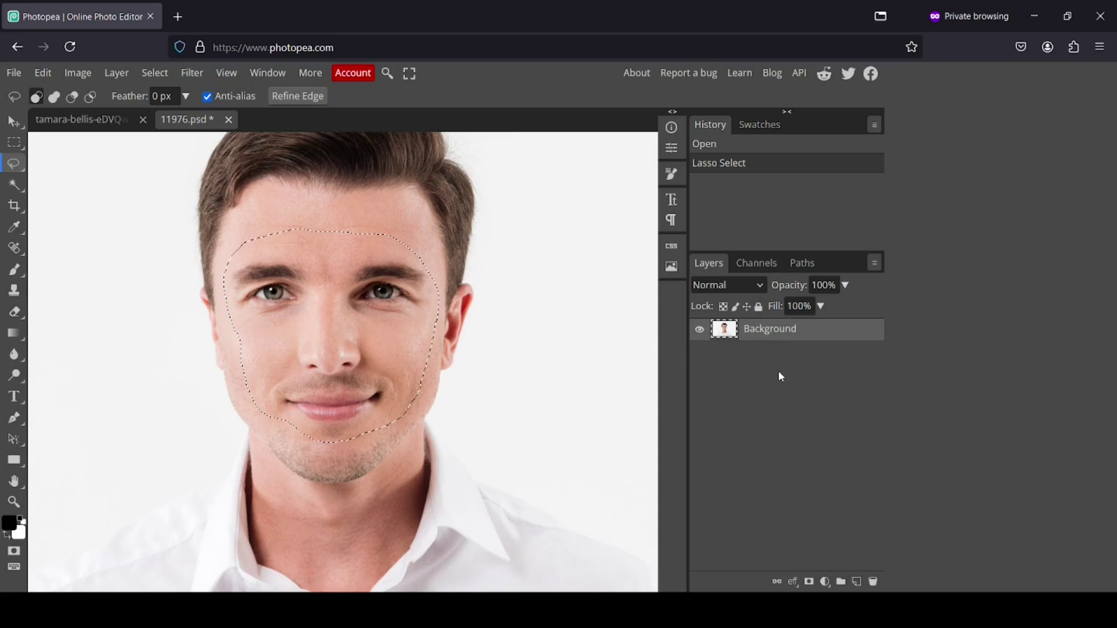
- Copy the selected face onto a new Layer 1, check it, then go to the woman's portrait
{"action": "key", "text": "ctrl+c"}
{"action": "key", "text": "ctrl+v"}
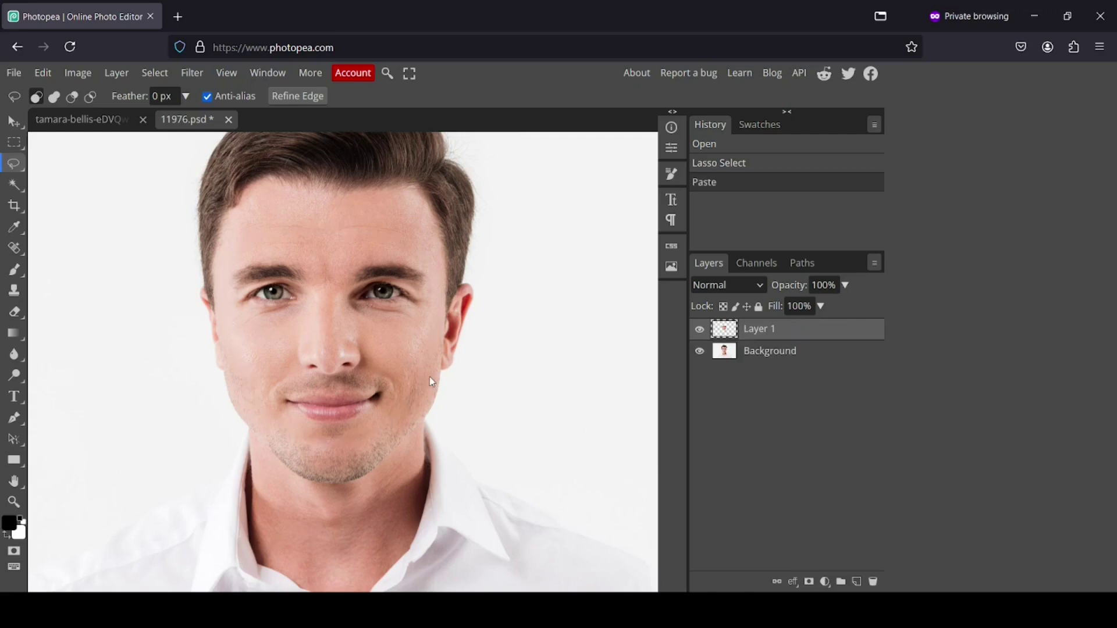
{"action": "left_click", "coordinate": [699, 352]}
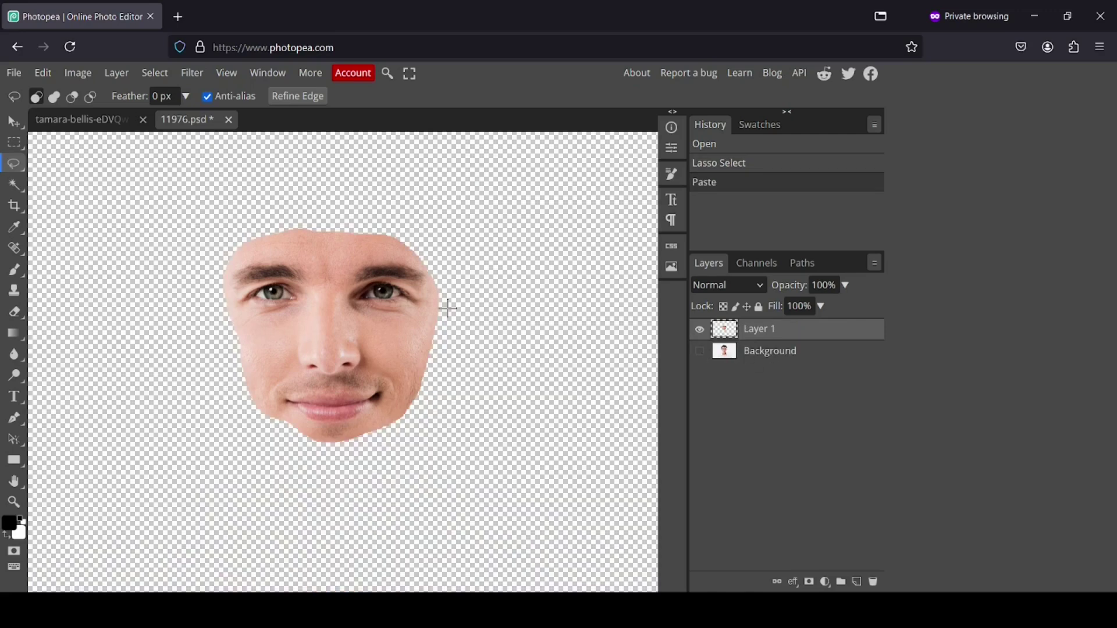
{"action": "left_click", "coordinate": [698, 351]}
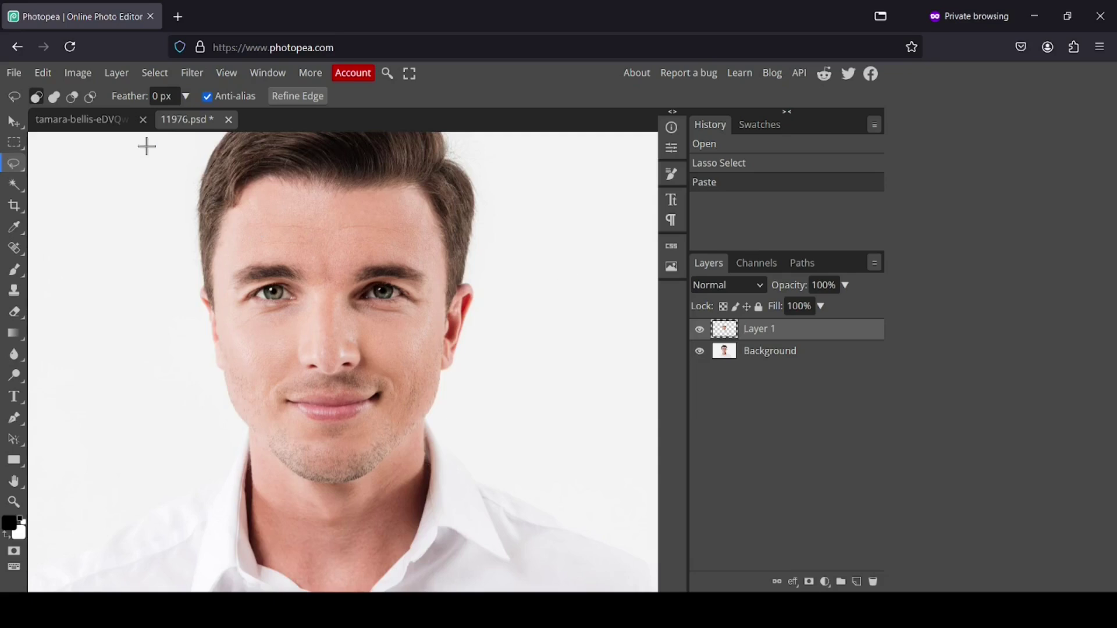
{"action": "left_click", "coordinate": [106, 114]}
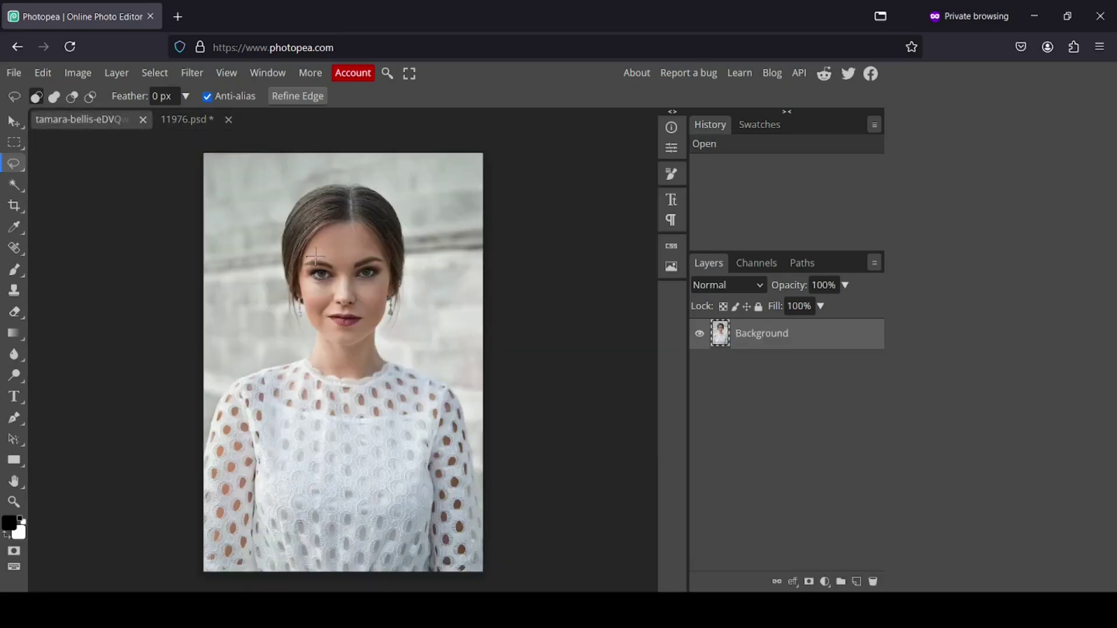
- Paste the man's face as Layer 1 and zoom and pan to frame her face
{"action": "key", "text": "ctrl+v"}
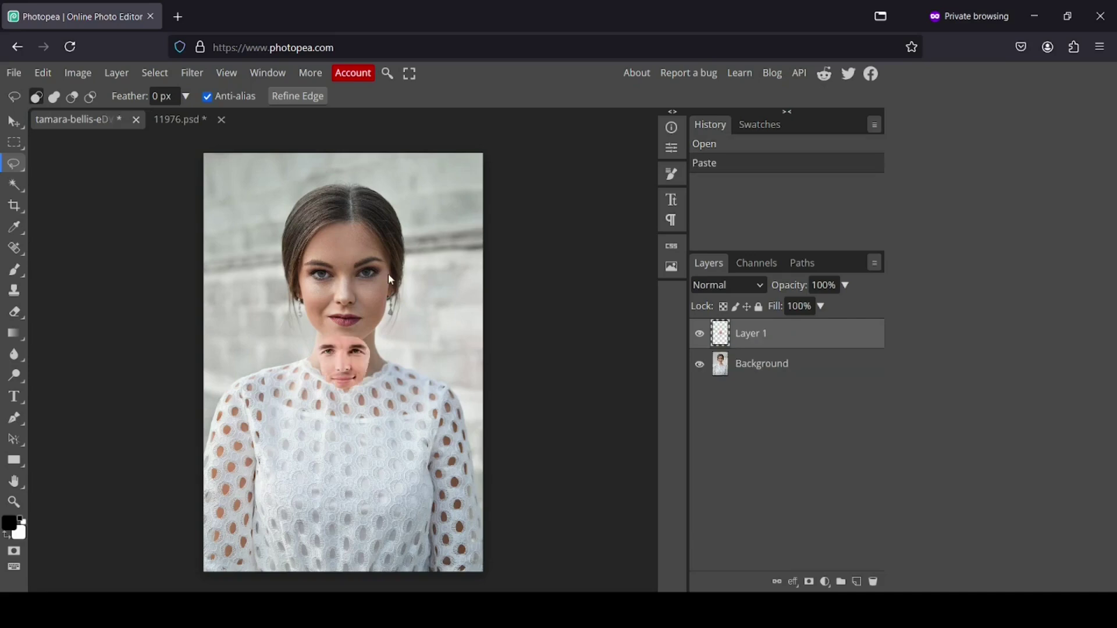
{"action": "left_click", "coordinate": [21, 126]}
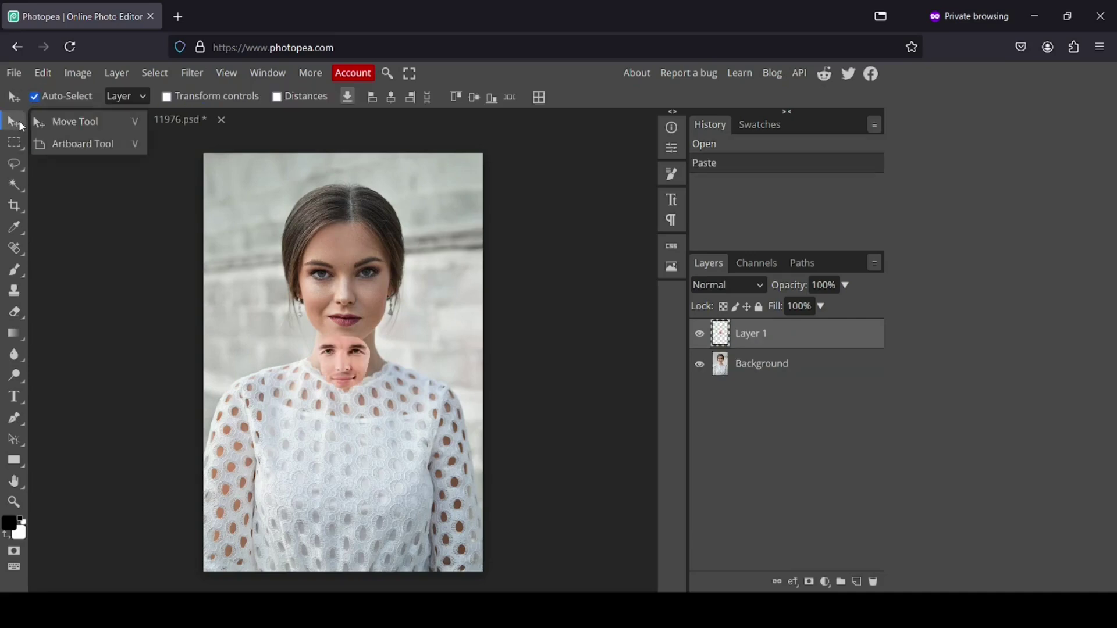
{"action": "left_click", "coordinate": [15, 502]}
{"action": "left_click", "coordinate": [272, 338]}
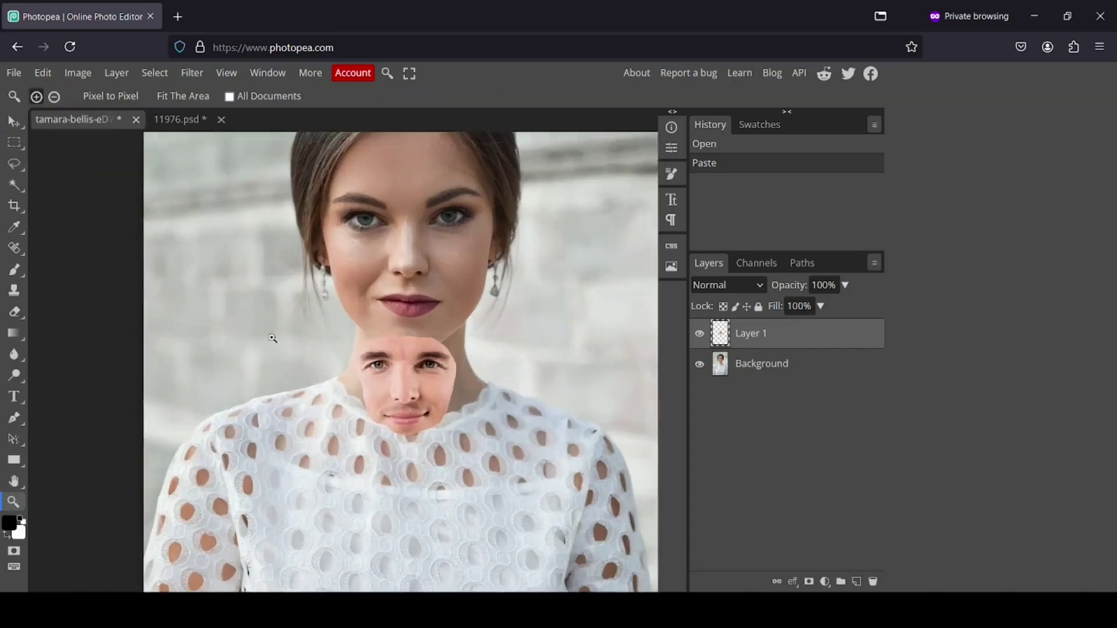
{"action": "left_click", "coordinate": [15, 482]}
{"action": "left_click", "coordinate": [74, 480]}
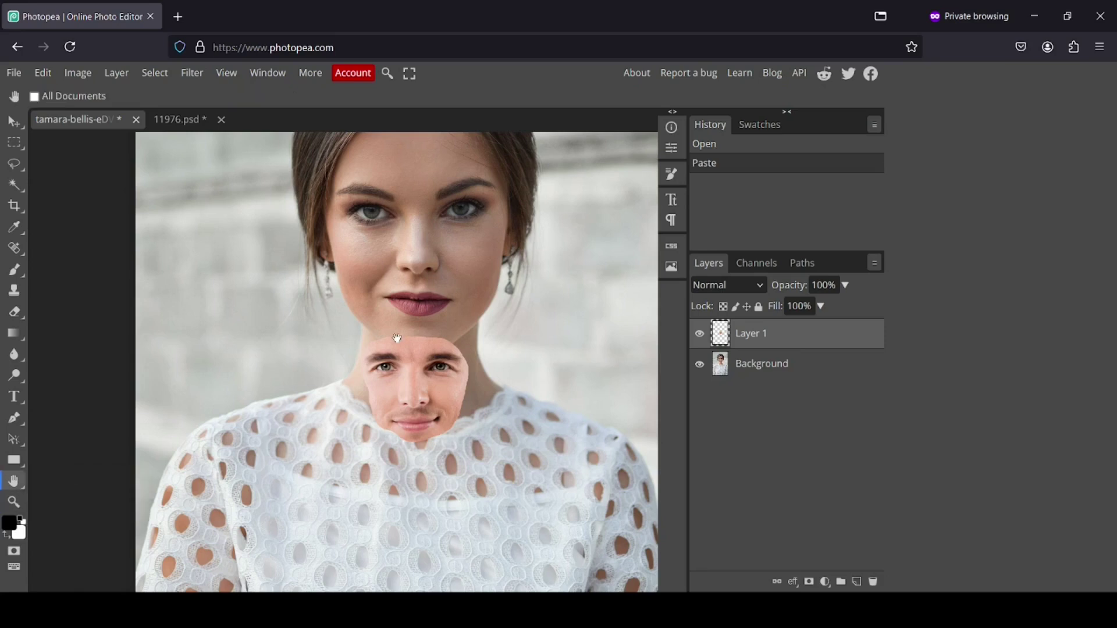
{"action": "left_click_drag", "start_coordinate": [399, 337], "coordinate": [350, 423]}
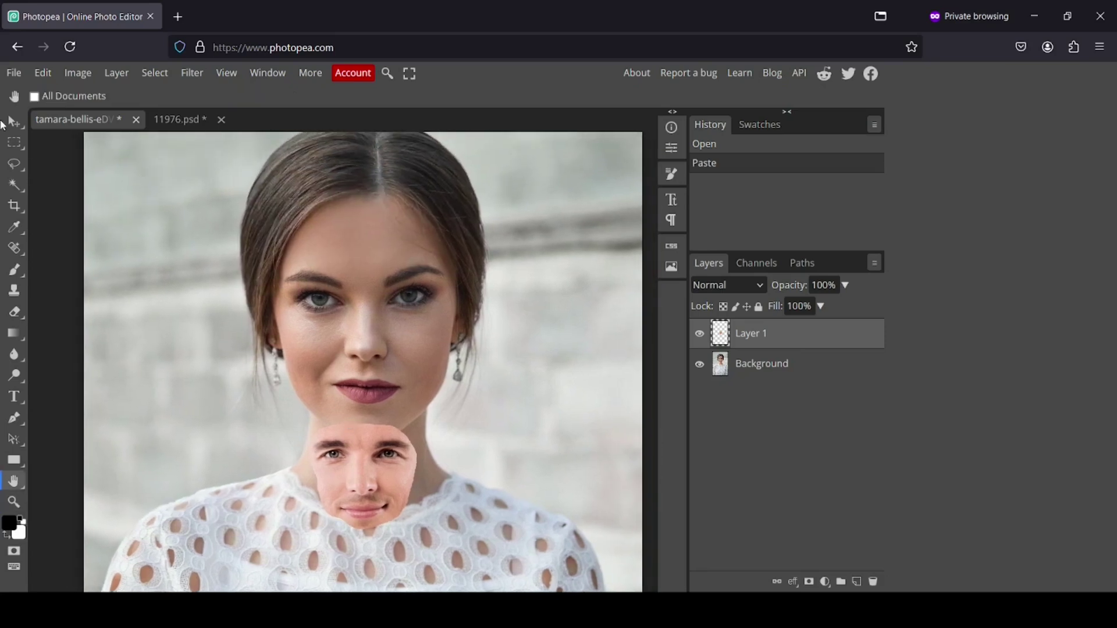
- Move the pasted face layer up over the woman's face
{"action": "left_click", "coordinate": [13, 121]}
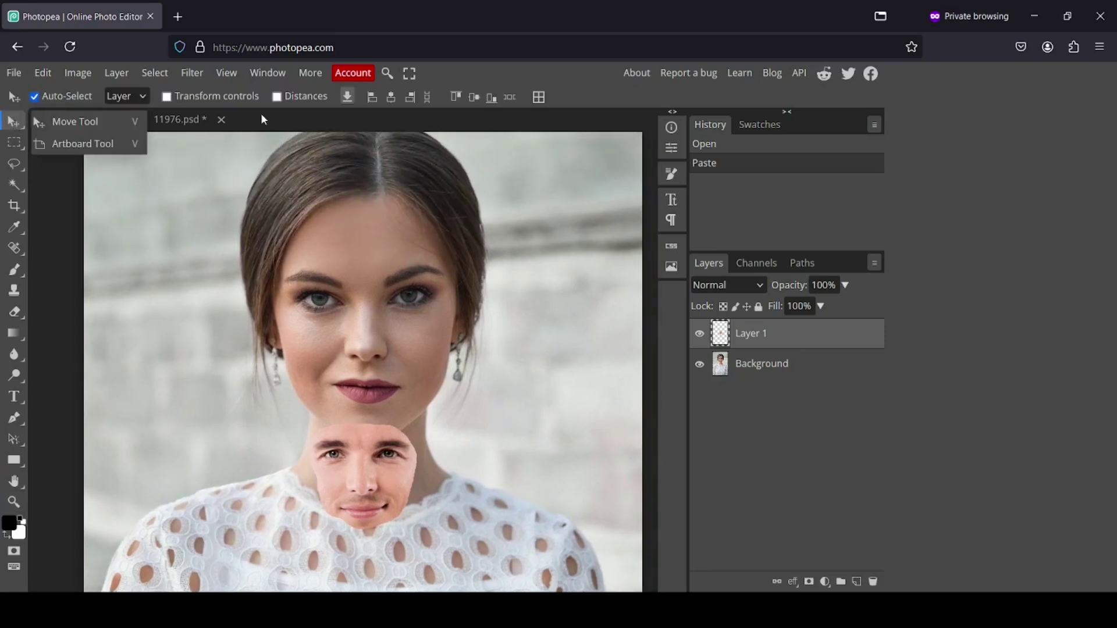
{"action": "left_click", "coordinate": [700, 335]}
{"action": "left_click", "coordinate": [700, 335]}
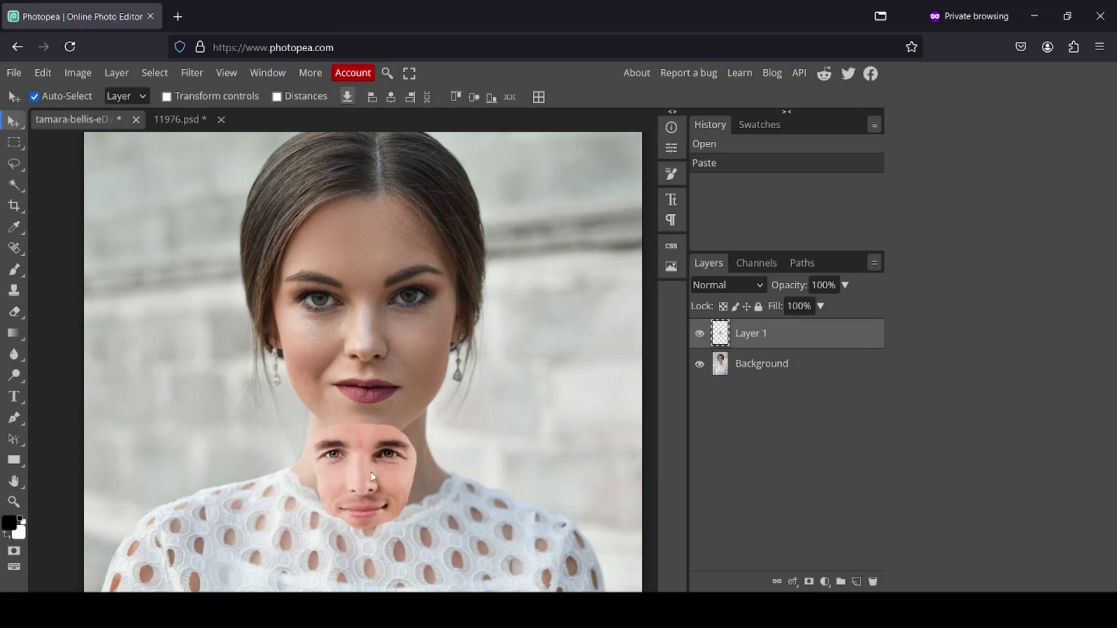
{"action": "left_click_drag", "start_coordinate": [377, 481], "coordinate": [375, 334]}
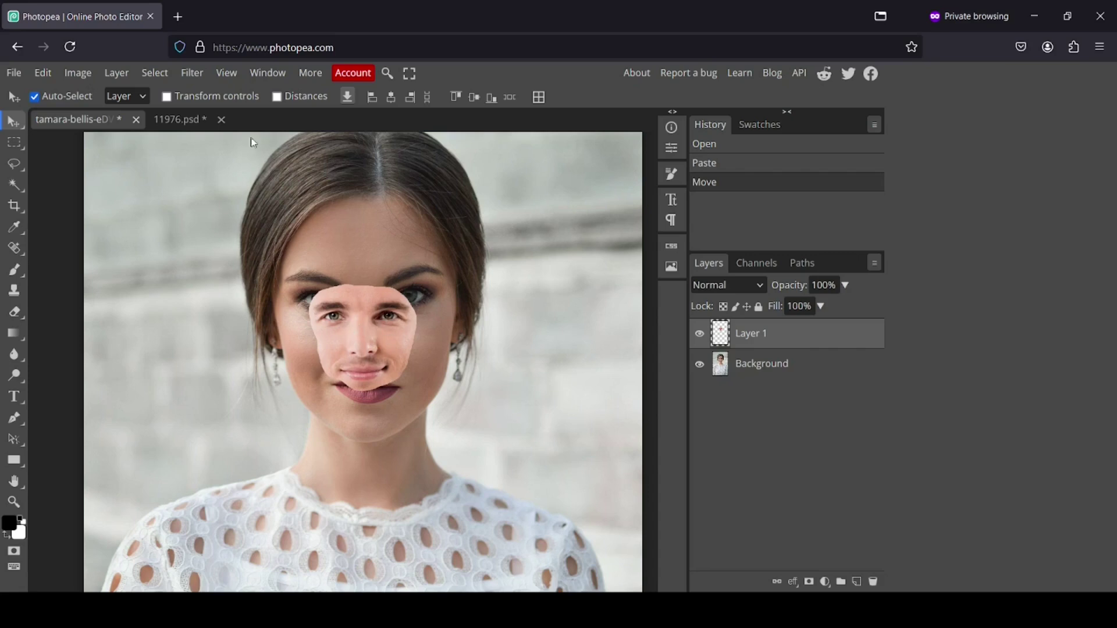
- Scale Layer 1 to 158.73% to cover her brows to chin, recentre it and commit
{"action": "left_click", "coordinate": [223, 95]}
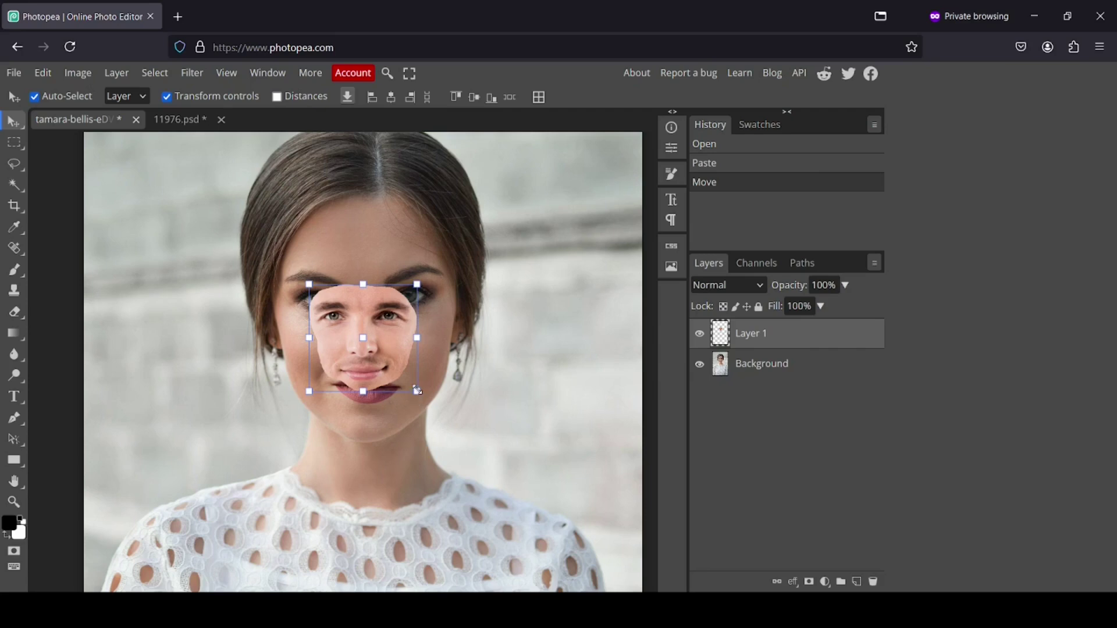
{"action": "left_click_drag", "start_coordinate": [418, 391], "coordinate": [474, 413]}
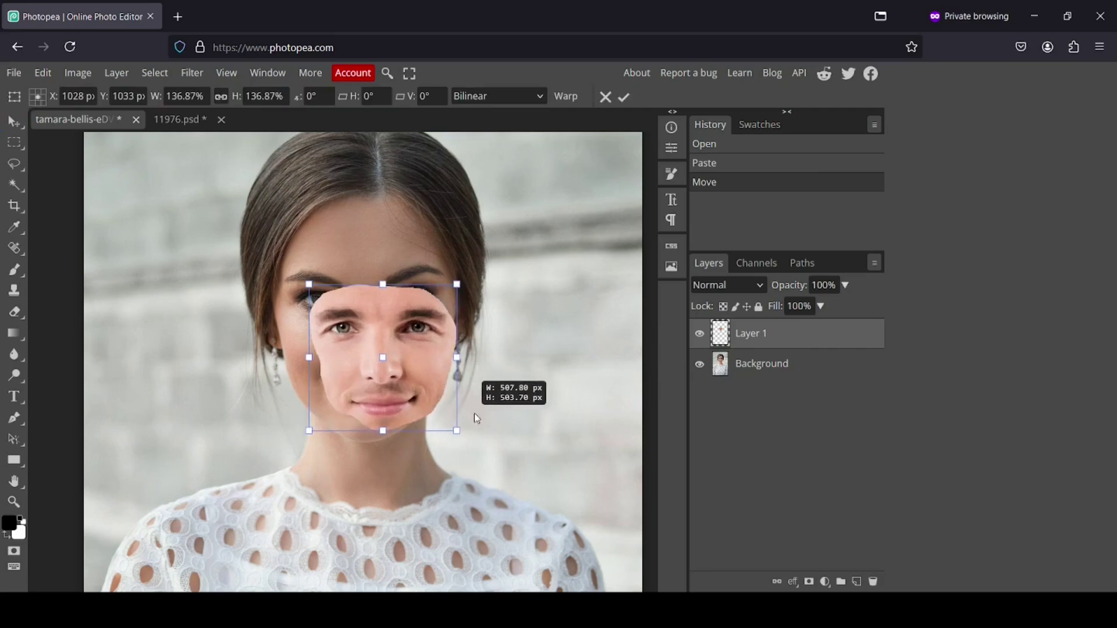
{"action": "left_click_drag", "start_coordinate": [397, 379], "coordinate": [379, 362]}
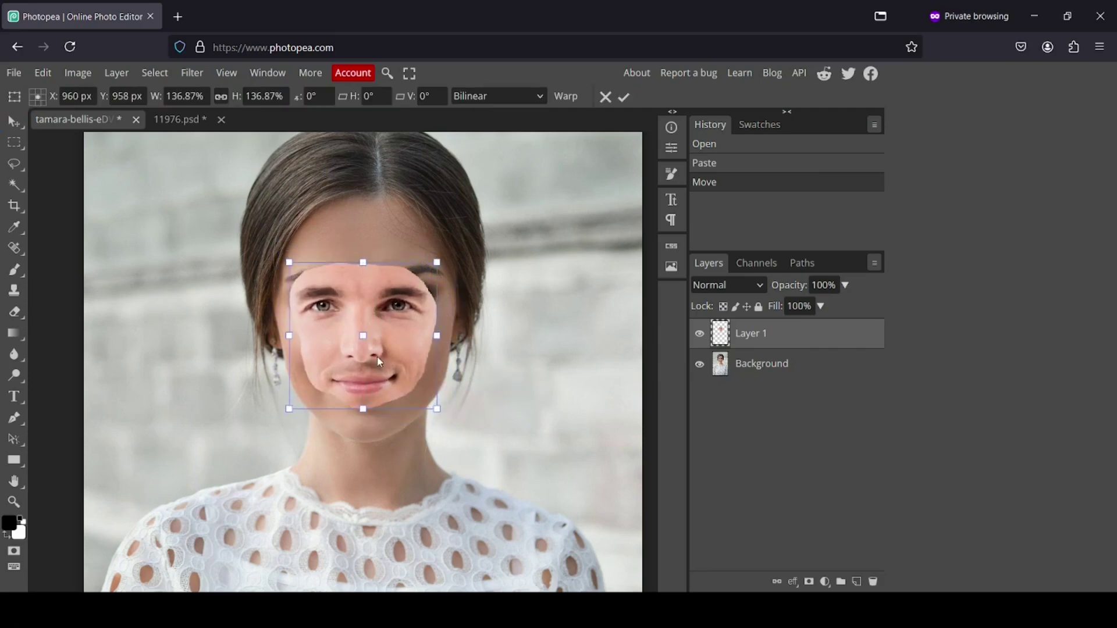
{"action": "left_click_drag", "start_coordinate": [437, 409], "coordinate": [457, 427]}
{"action": "mouse_move", "coordinate": [373, 376]}
{"action": "left_mouse_down"}
{"action": "mouse_move", "coordinate": [360, 355]}
{"action": "mouse_move", "coordinate": [366, 363]}
{"action": "left_mouse_up"}
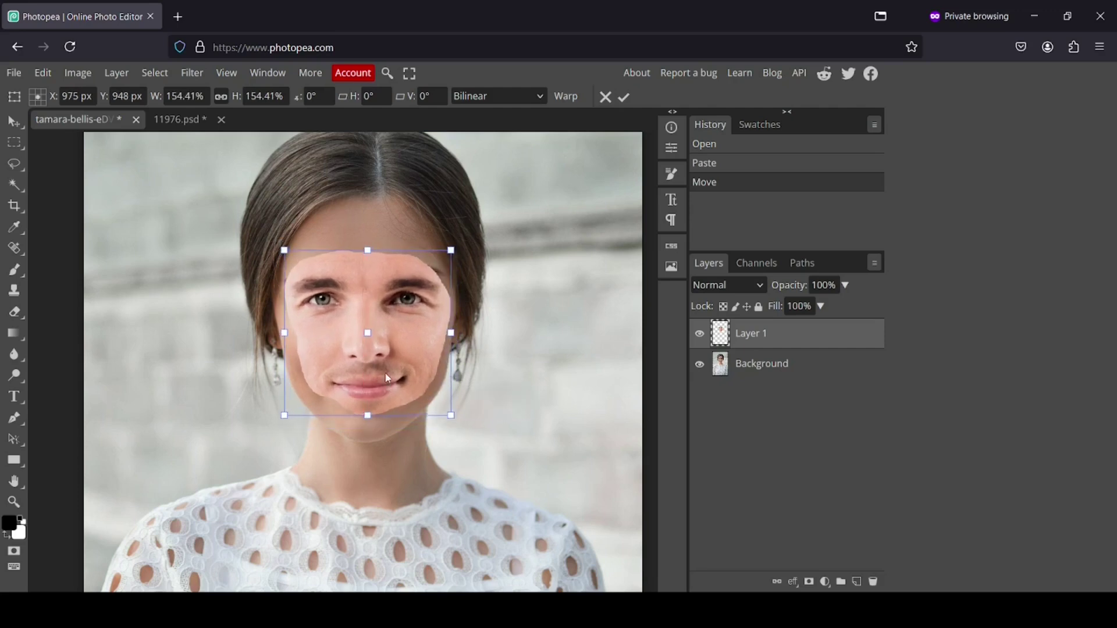
{"action": "left_click_drag", "start_coordinate": [453, 419], "coordinate": [455, 423]}
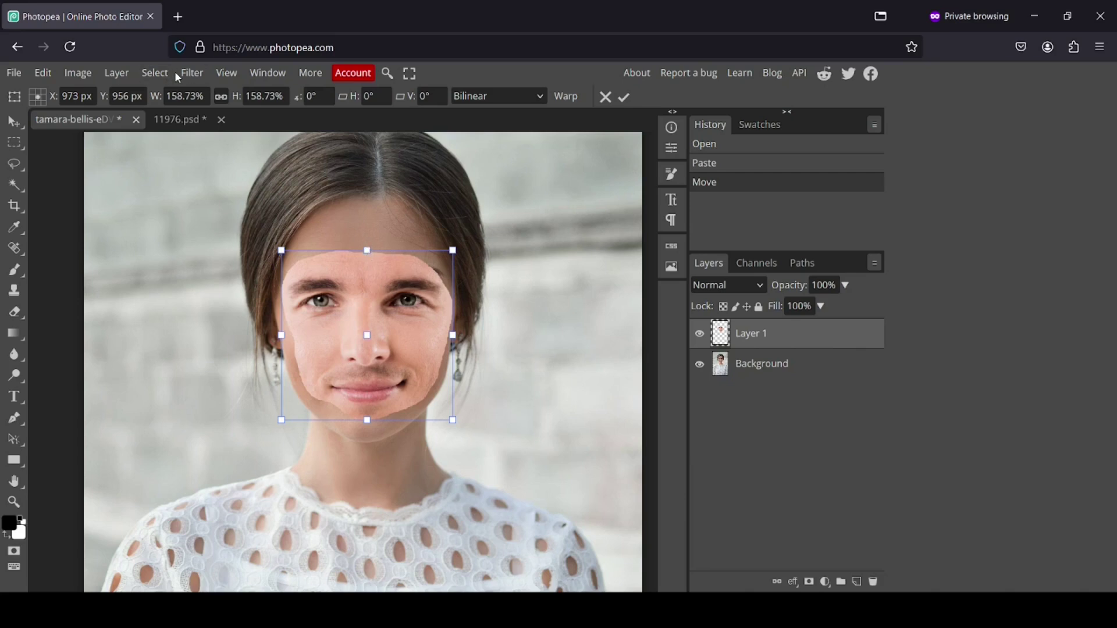
{"action": "left_click", "coordinate": [14, 122]}
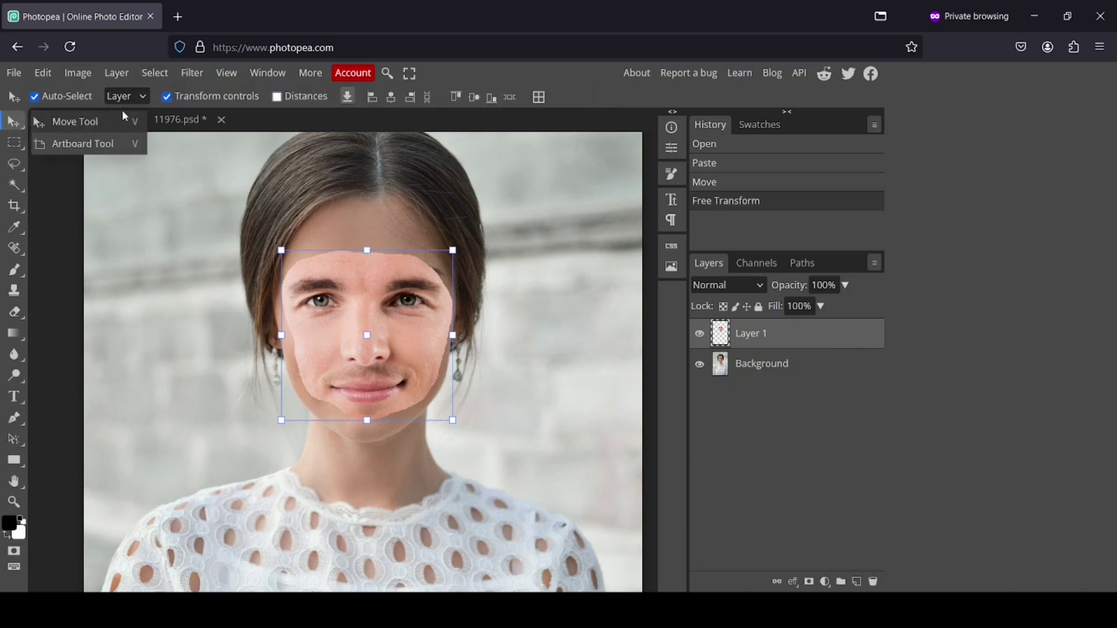
{"action": "left_click", "coordinate": [202, 100]}
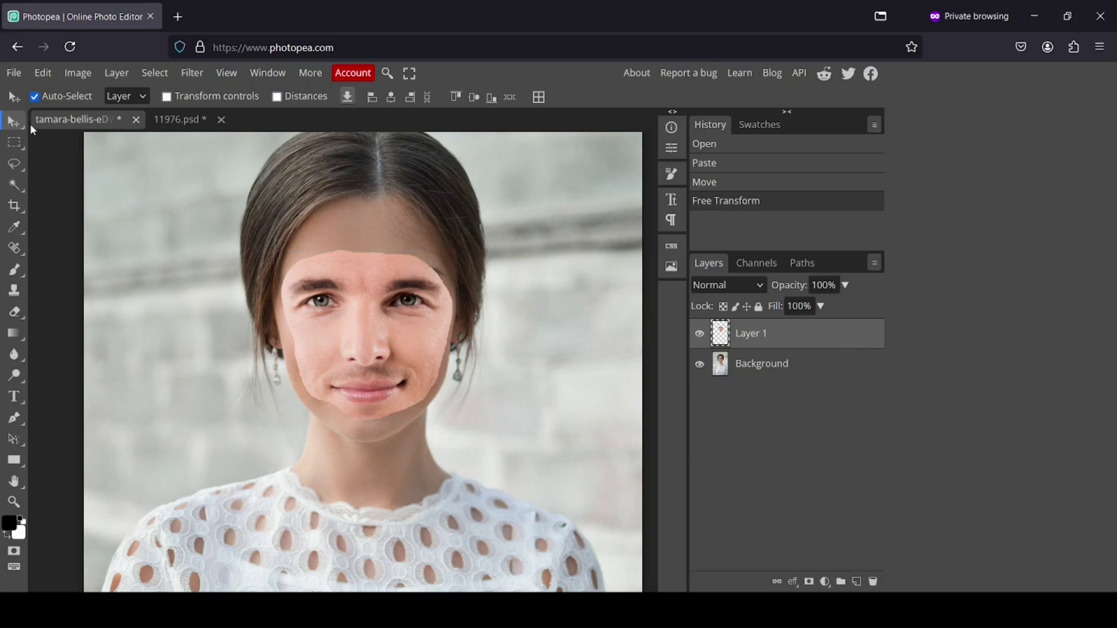
- Warp the pasted face, pulling its top-right corner and right edge out toward her hairline
{"action": "left_click", "coordinate": [44, 71]}
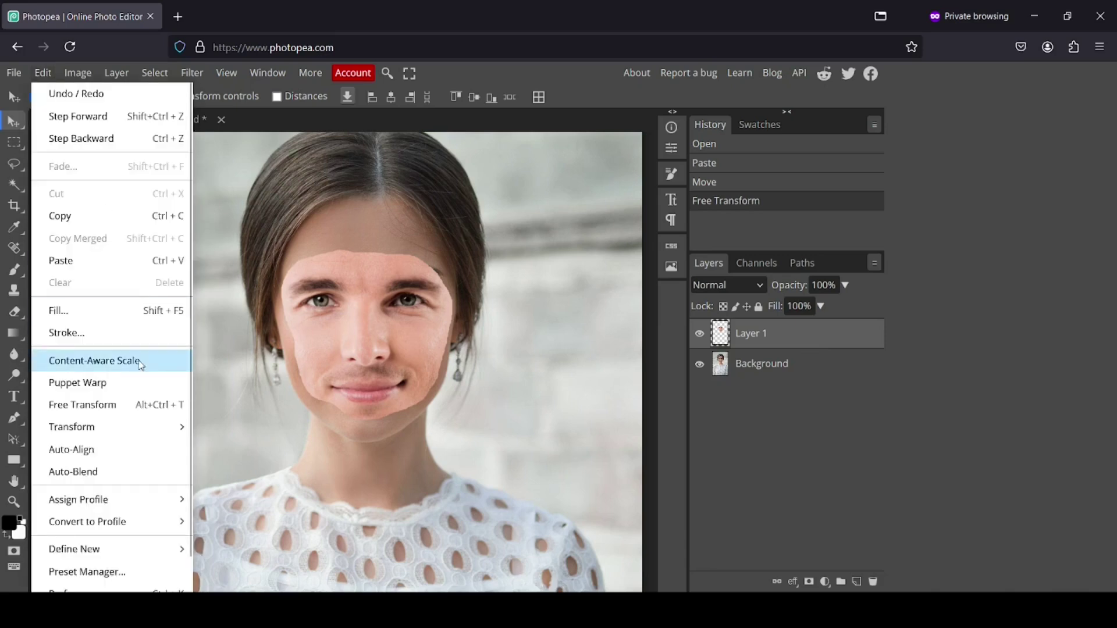
{"action": "mouse_move", "coordinate": [144, 431]}
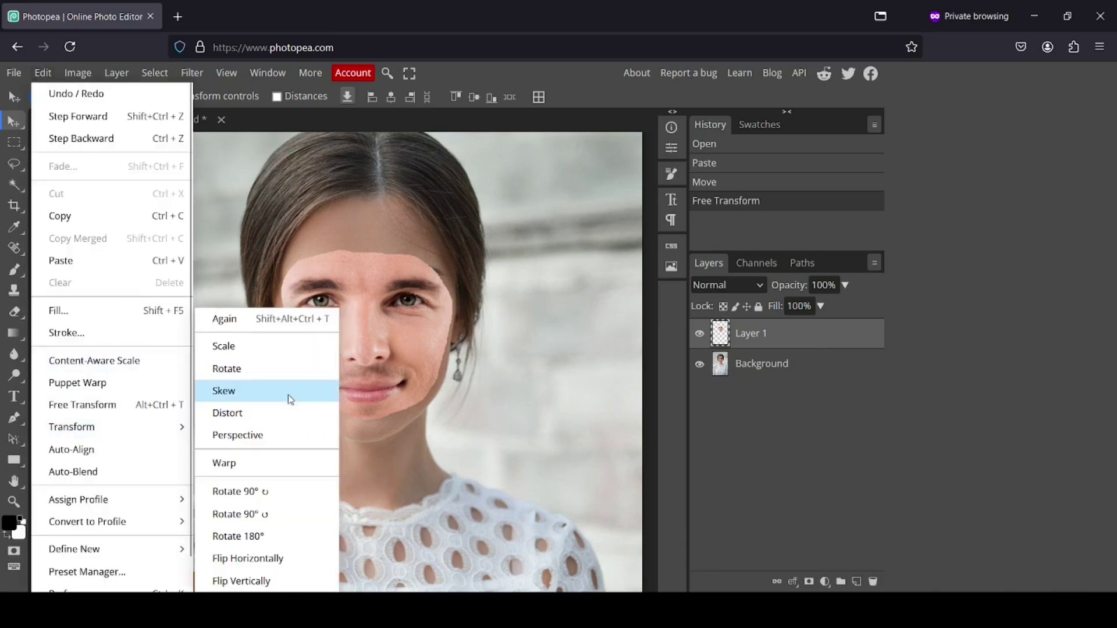
{"action": "left_click", "coordinate": [288, 469]}
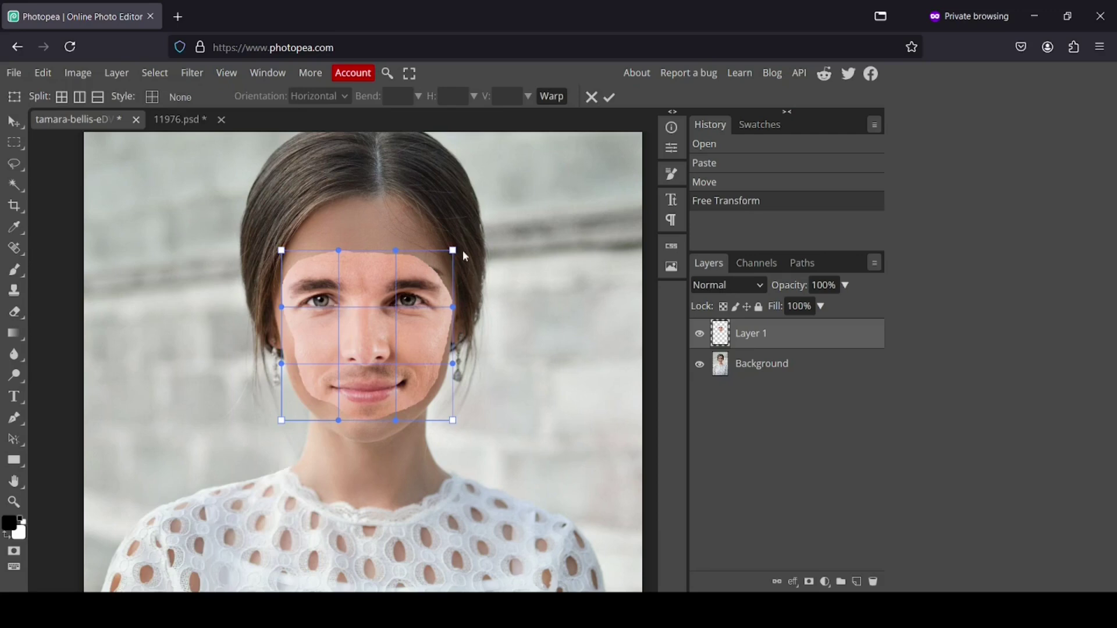
{"action": "left_click_drag", "start_coordinate": [455, 253], "coordinate": [460, 245]}
{"action": "left_click_drag", "start_coordinate": [452, 307], "coordinate": [448, 307]}
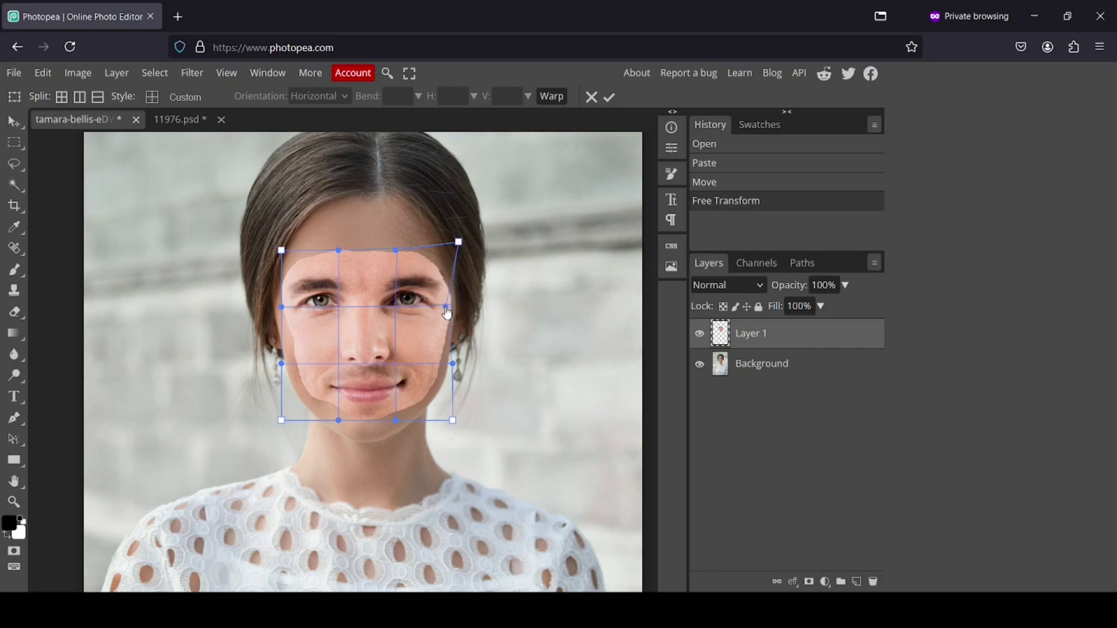
{"action": "left_click_drag", "start_coordinate": [459, 243], "coordinate": [467, 245]}
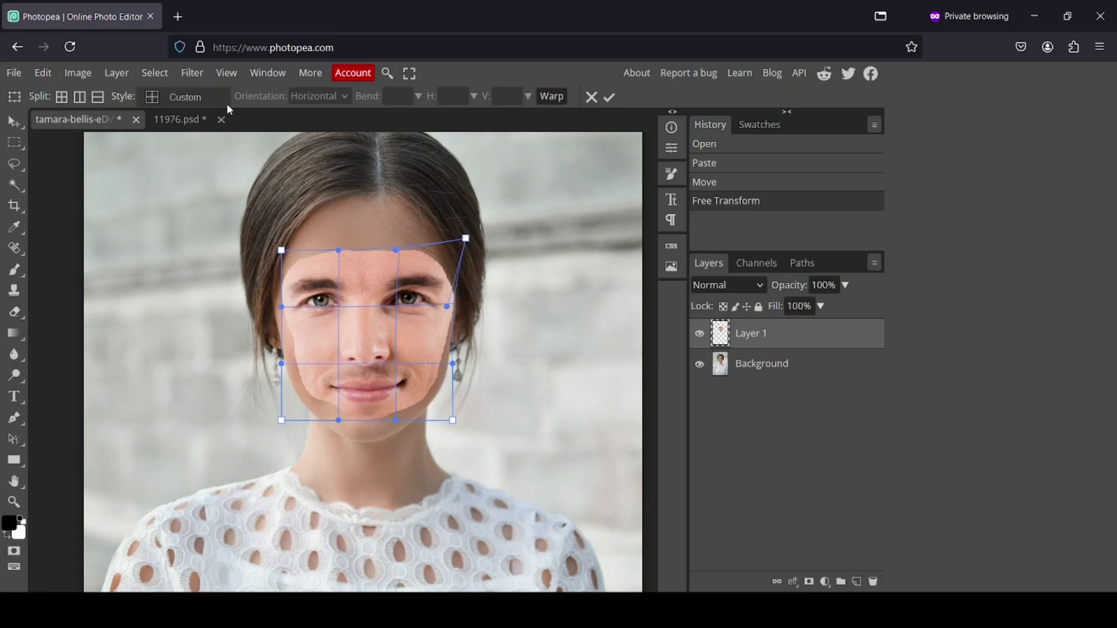
{"action": "left_click", "coordinate": [12, 123]}
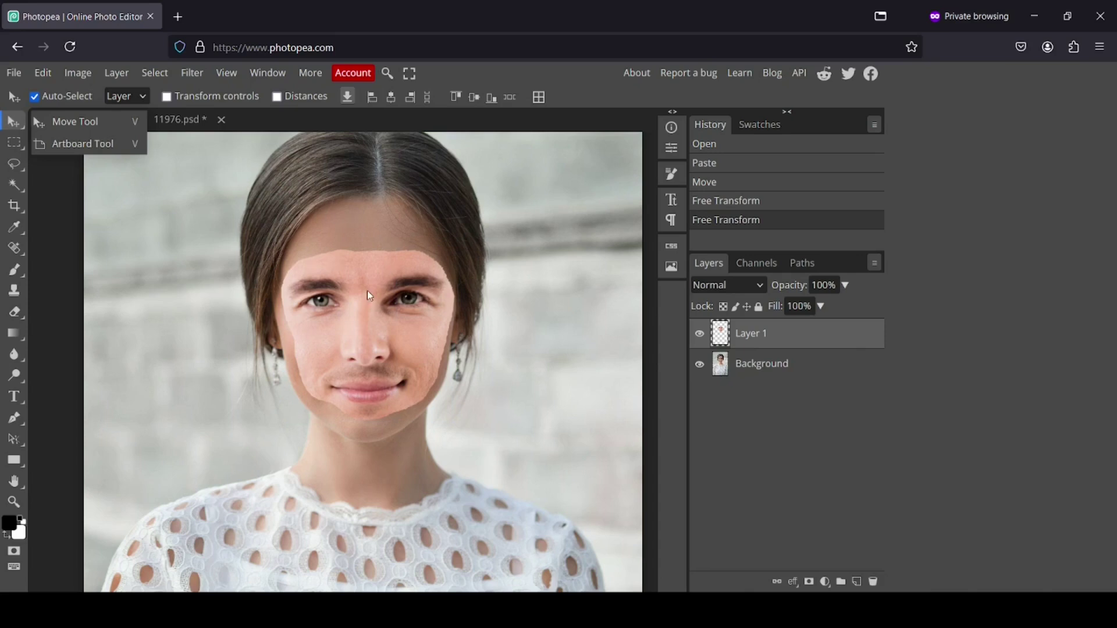
- Toggle Layer 1 off and on to compare, then select it together with Background
{"action": "left_click", "coordinate": [699, 337]}
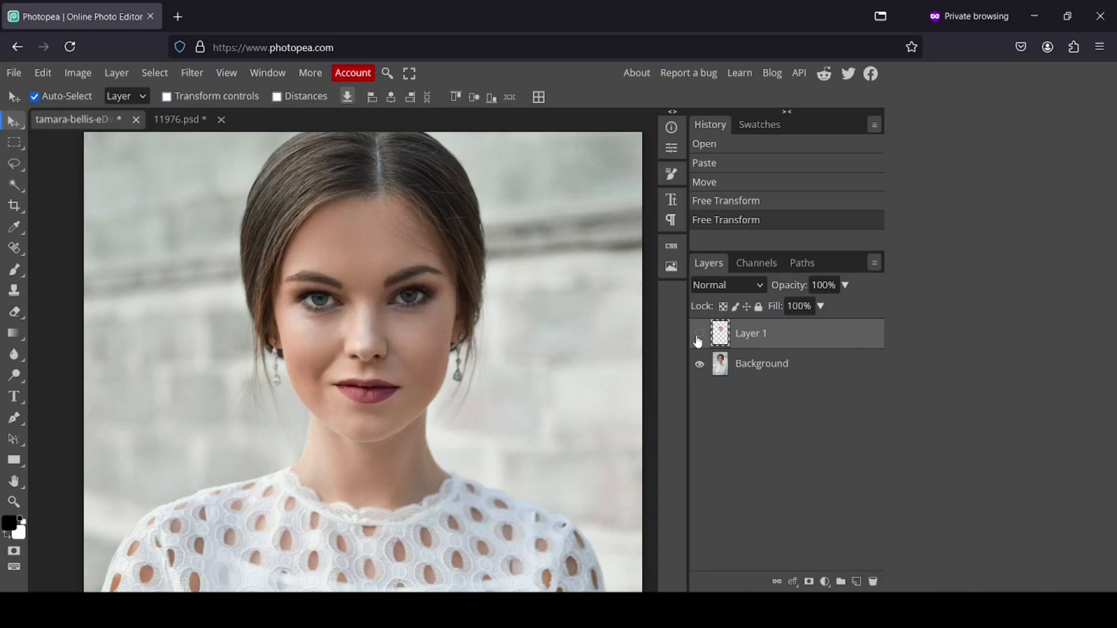
{"action": "left_click", "coordinate": [698, 336]}
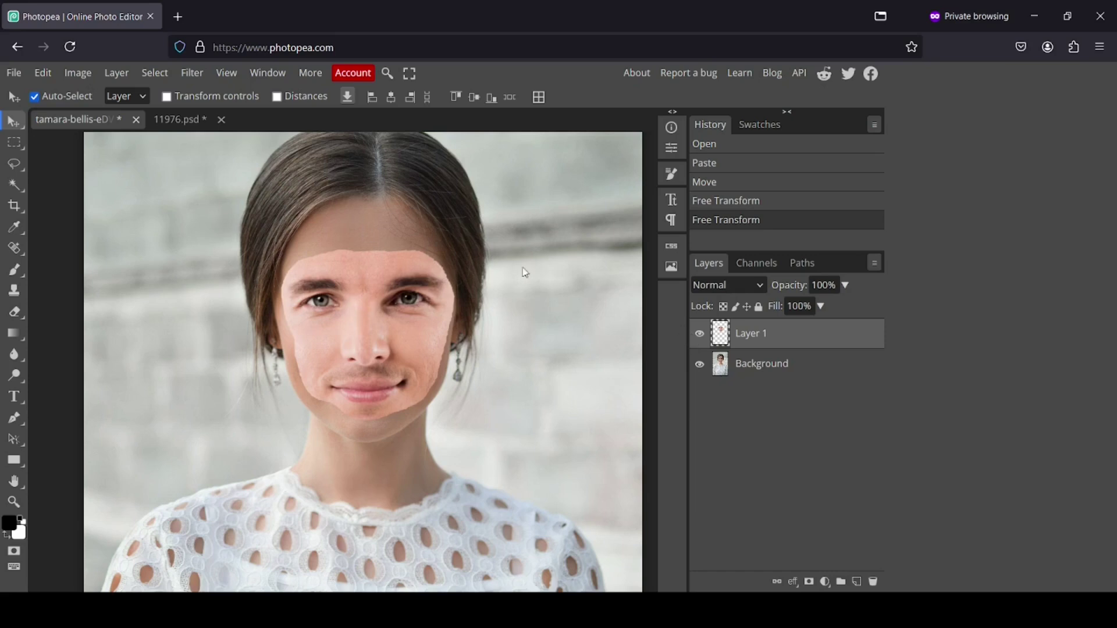
{"action": "left_click", "coordinate": [726, 371], "text": "shift"}
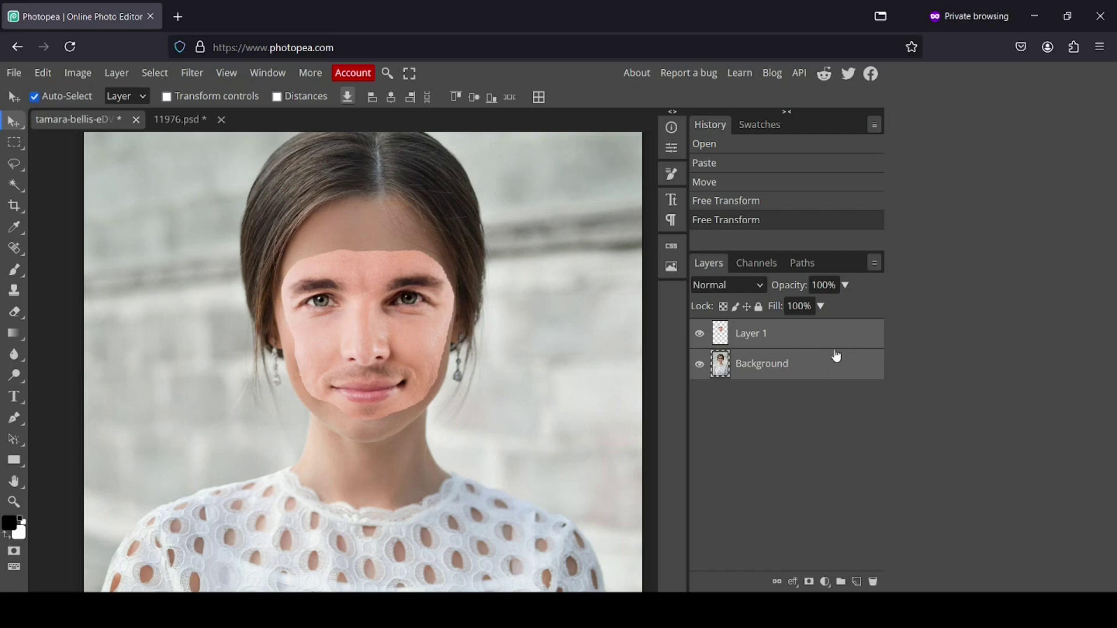
- Apply Edit > Auto-Blend to the face layer and Background
{"action": "left_click", "coordinate": [46, 75]}
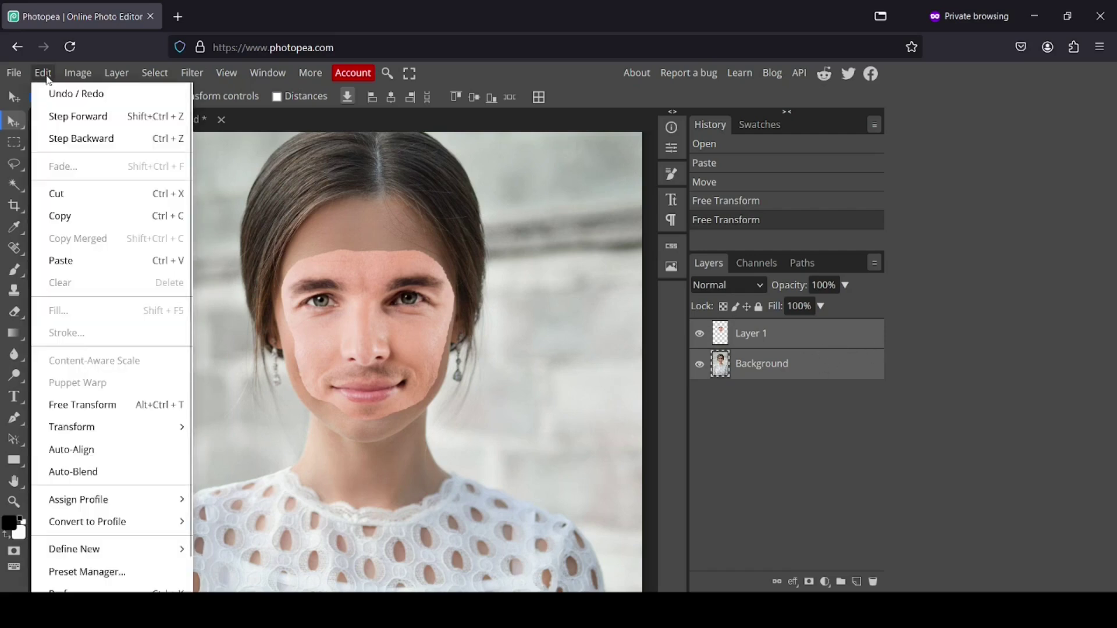
{"action": "left_click", "coordinate": [129, 479]}
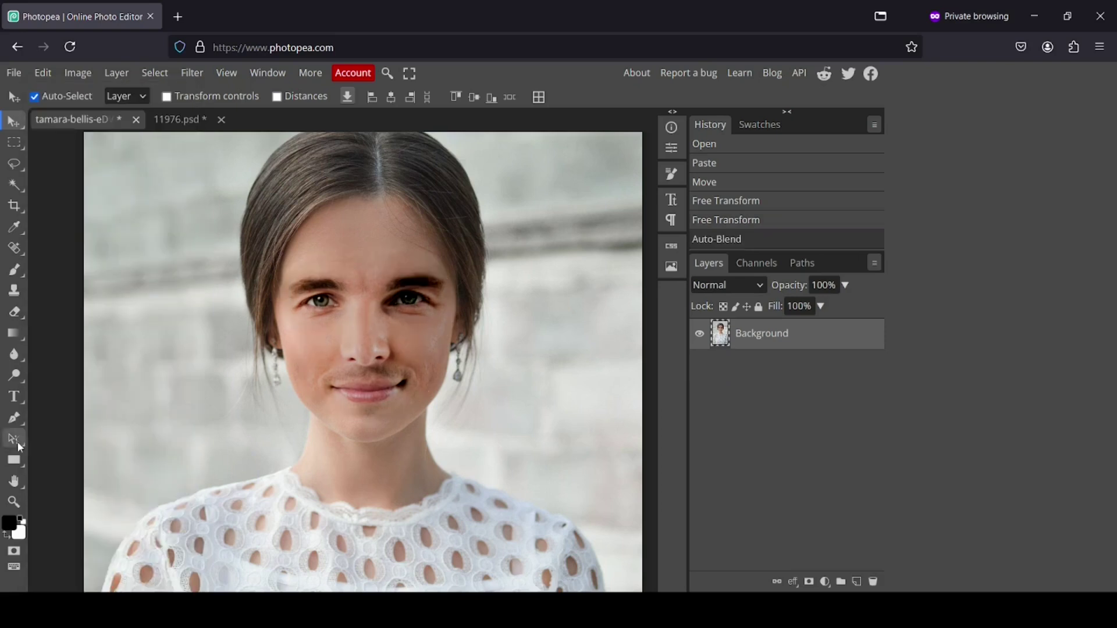
{"action": "left_click", "coordinate": [12, 502]}
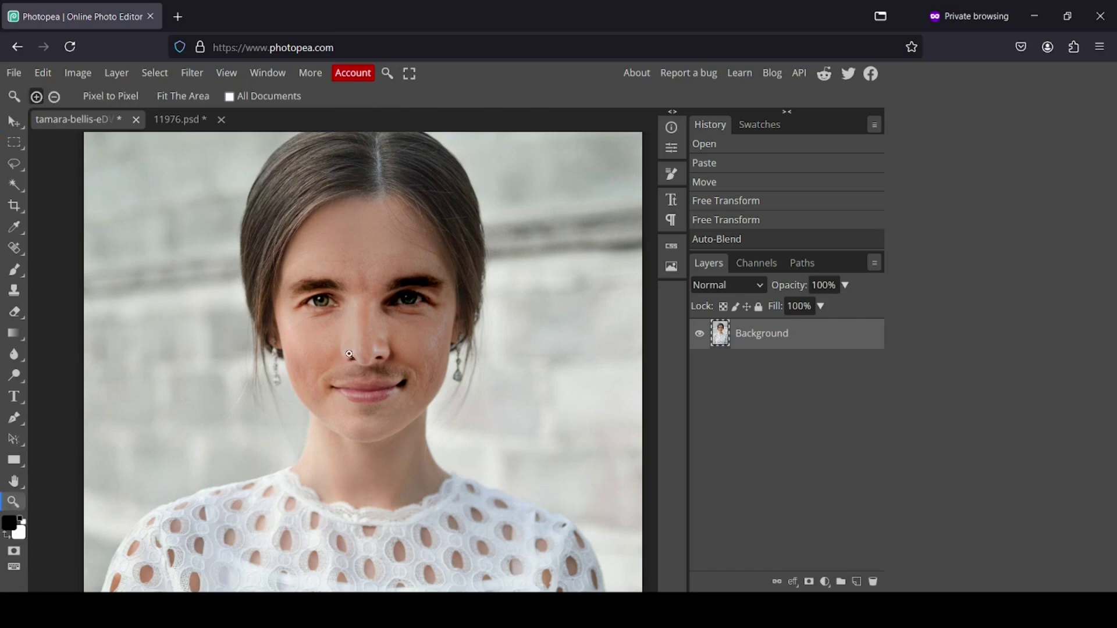
- Zoom in twice on the nose and bring up the healing tools group
{"action": "left_click", "coordinate": [368, 345]}
{"action": "left_click", "coordinate": [367, 344]}
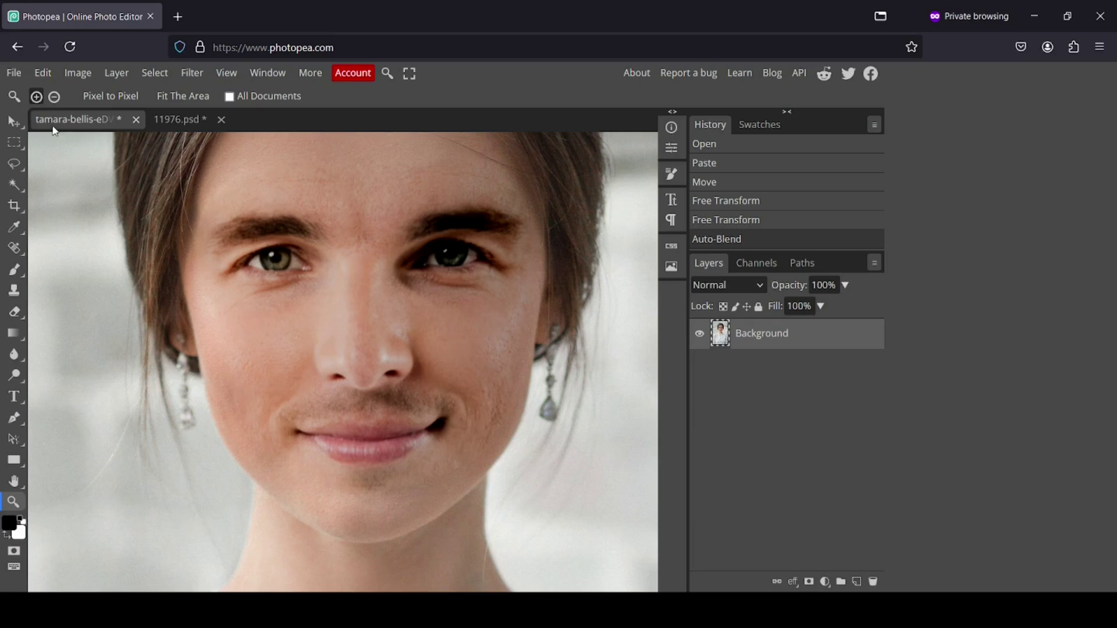
{"action": "left_click", "coordinate": [14, 249]}
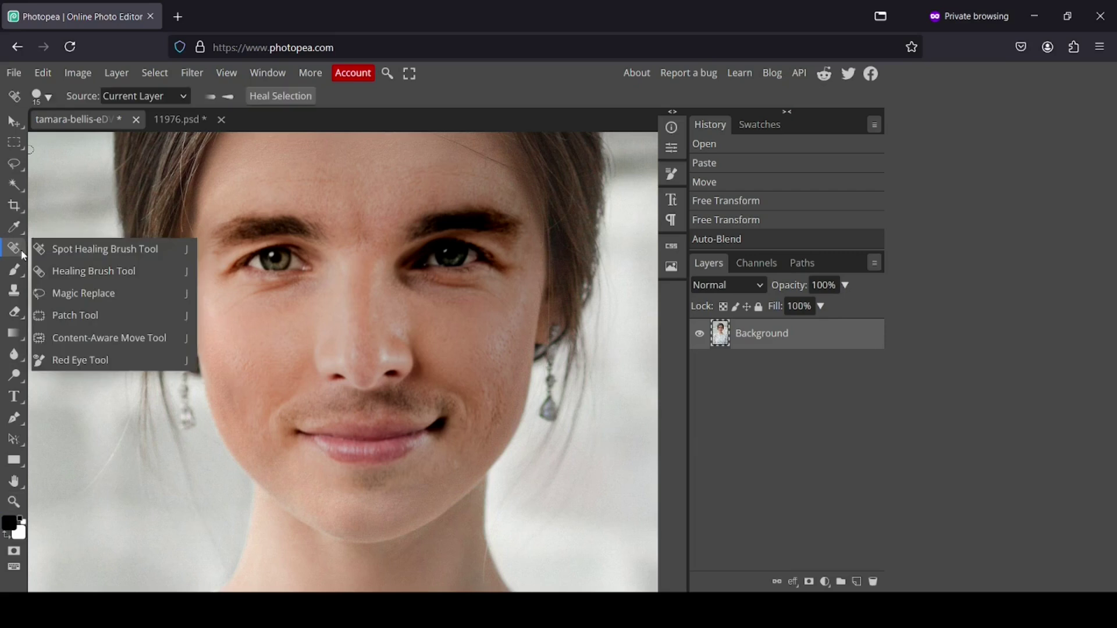
- Choose the Healing Brush with size 66 px and hardness 76%
{"action": "left_click", "coordinate": [129, 272]}
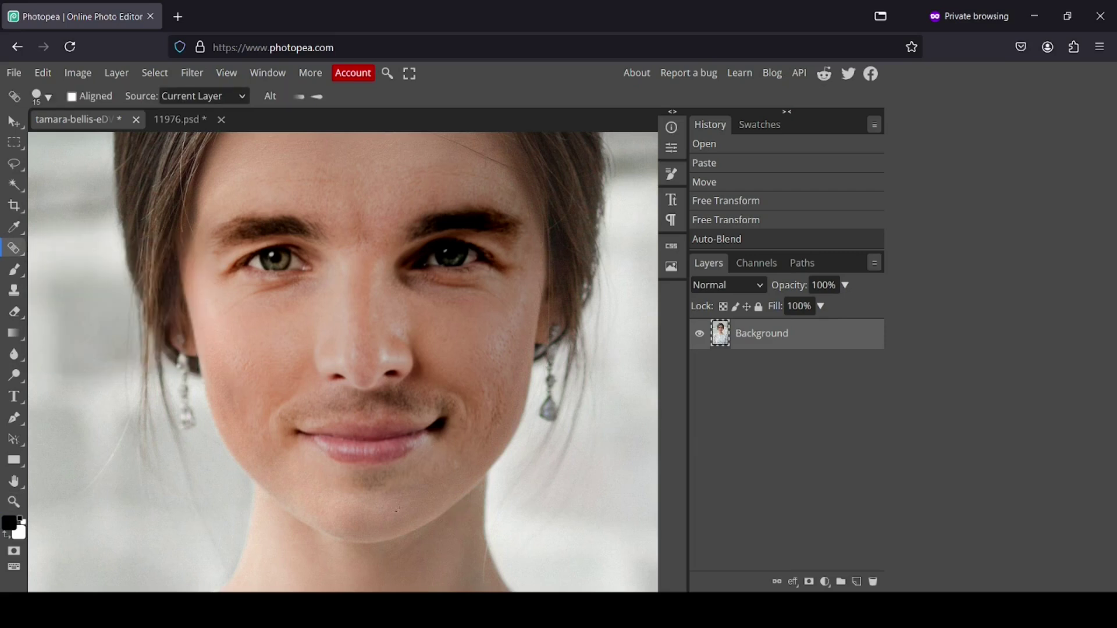
{"action": "left_click", "coordinate": [41, 96]}
{"action": "left_click_drag", "start_coordinate": [134, 142], "coordinate": [150, 137]}
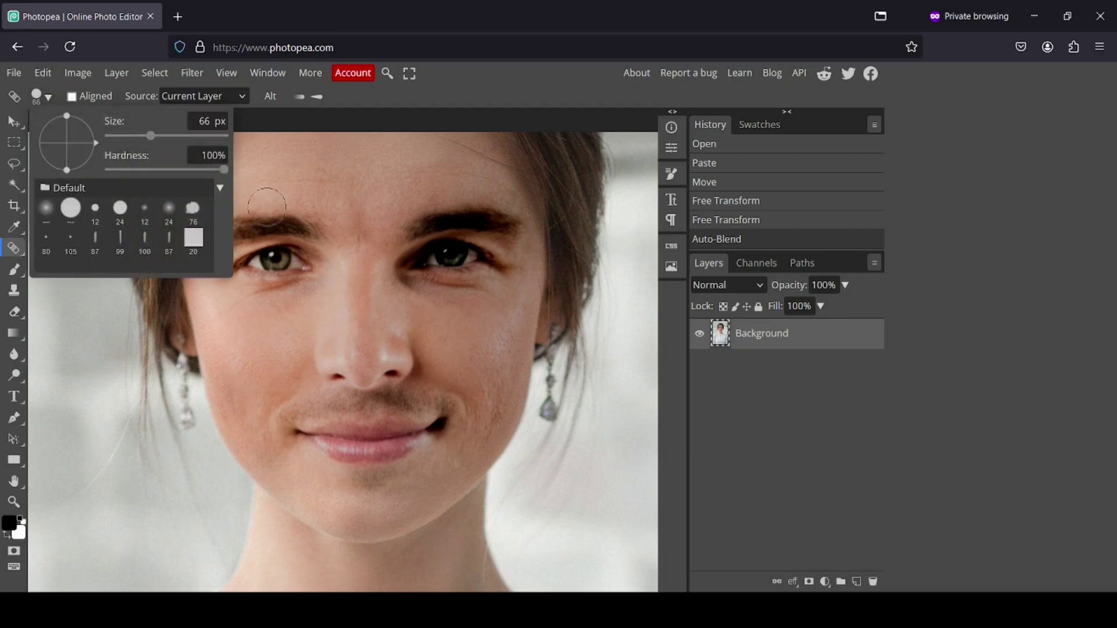
{"action": "left_click_drag", "start_coordinate": [223, 170], "coordinate": [146, 170]}
{"action": "left_click", "coordinate": [295, 476]}
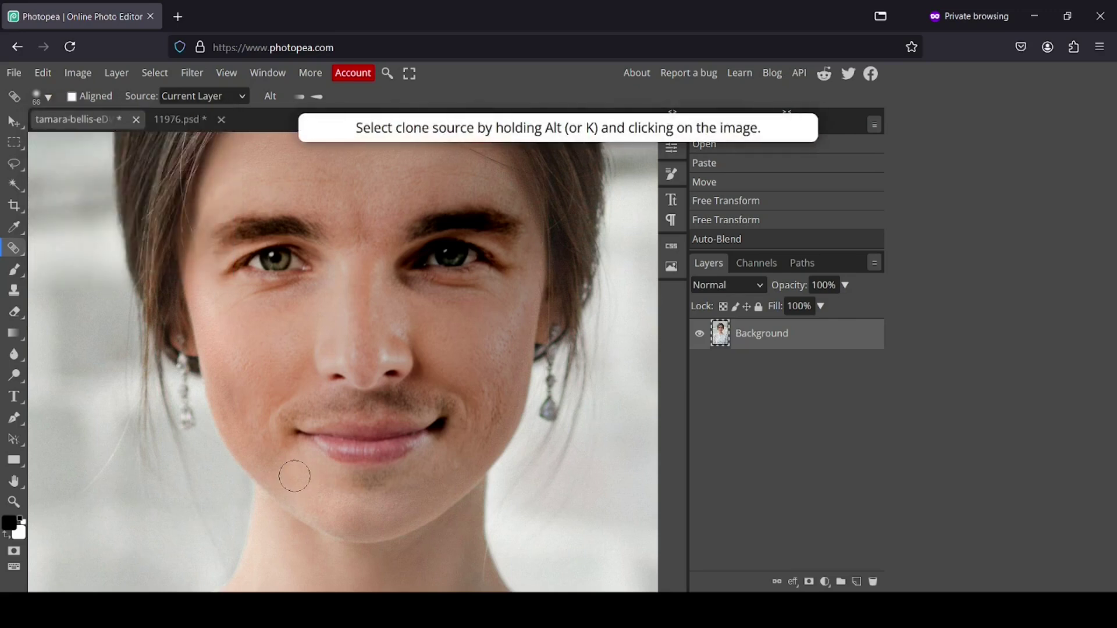
- Sample skin and heal the seams on the chin's left side and the right cheek by the mouth
{"action": "key", "text": "alt"}
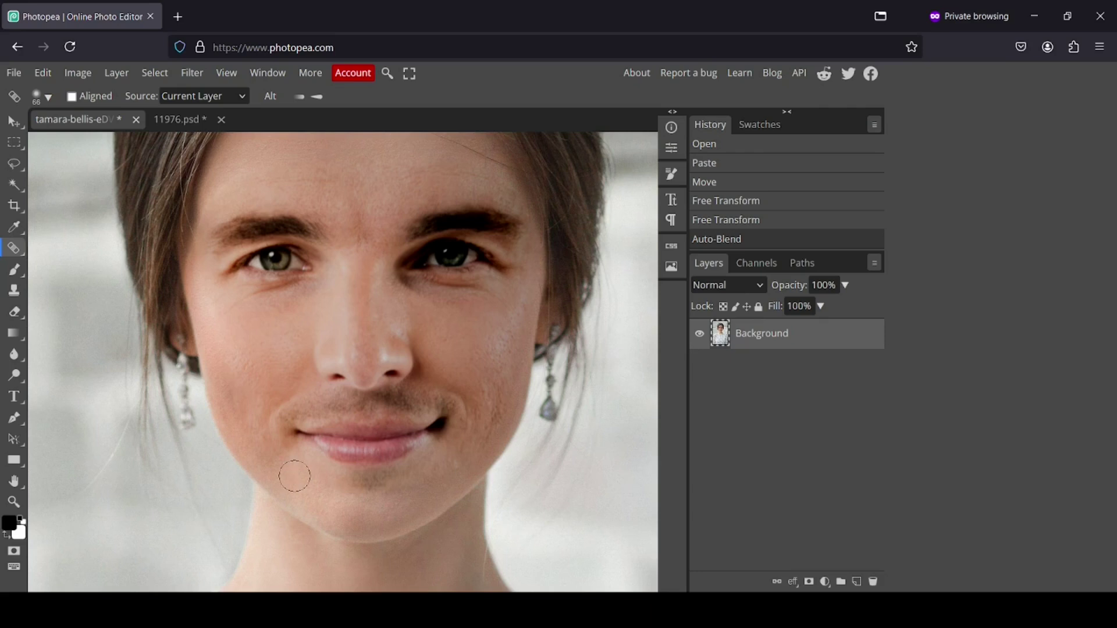
{"action": "left_click_drag", "start_coordinate": [268, 453], "coordinate": [245, 424]}
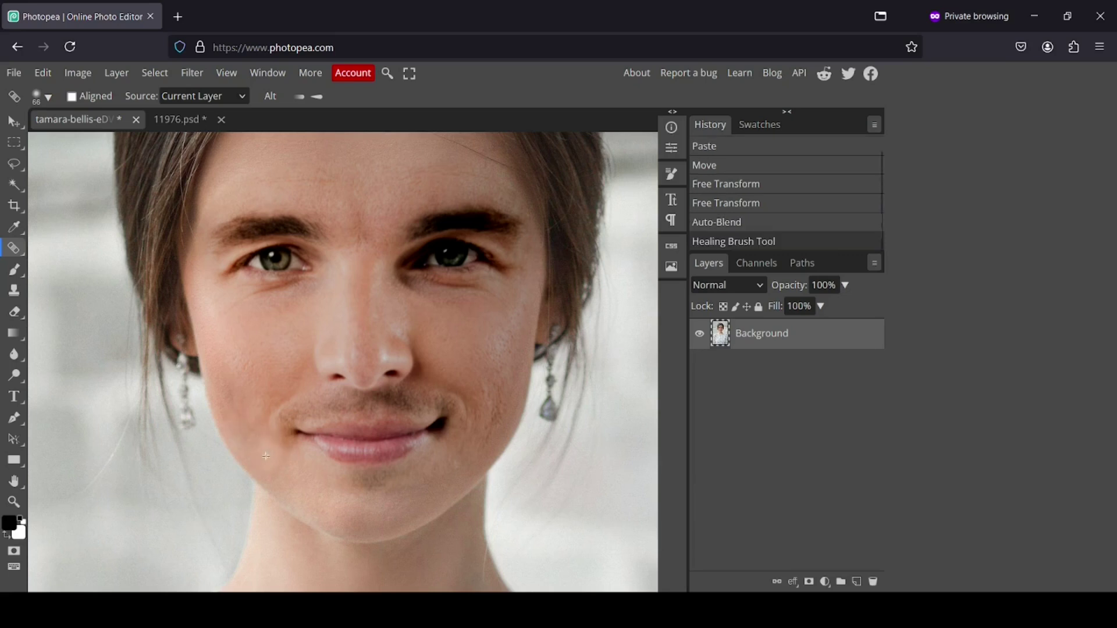
{"action": "left_click_drag", "start_coordinate": [451, 479], "coordinate": [477, 446]}
{"action": "left_click_drag", "start_coordinate": [466, 444], "coordinate": [466, 444]}
{"action": "left_click_drag", "start_coordinate": [515, 395], "coordinate": [515, 394]}
{"action": "left_click", "coordinate": [489, 426]}
- Heal the forehead seam, undo and redo those strokes, and lightly touch up the chin
{"action": "left_click_drag", "start_coordinate": [428, 173], "coordinate": [427, 173]}
{"action": "left_click_drag", "start_coordinate": [381, 173], "coordinate": [326, 176]}
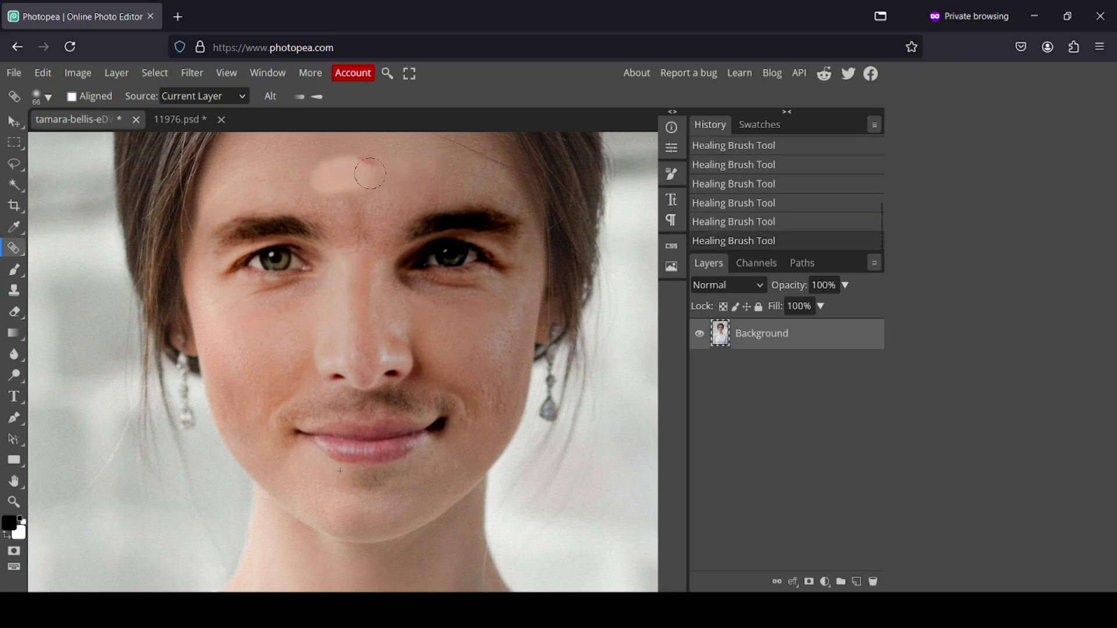
{"action": "left_click", "coordinate": [465, 175]}
{"action": "key", "text": "ctrl+z"}
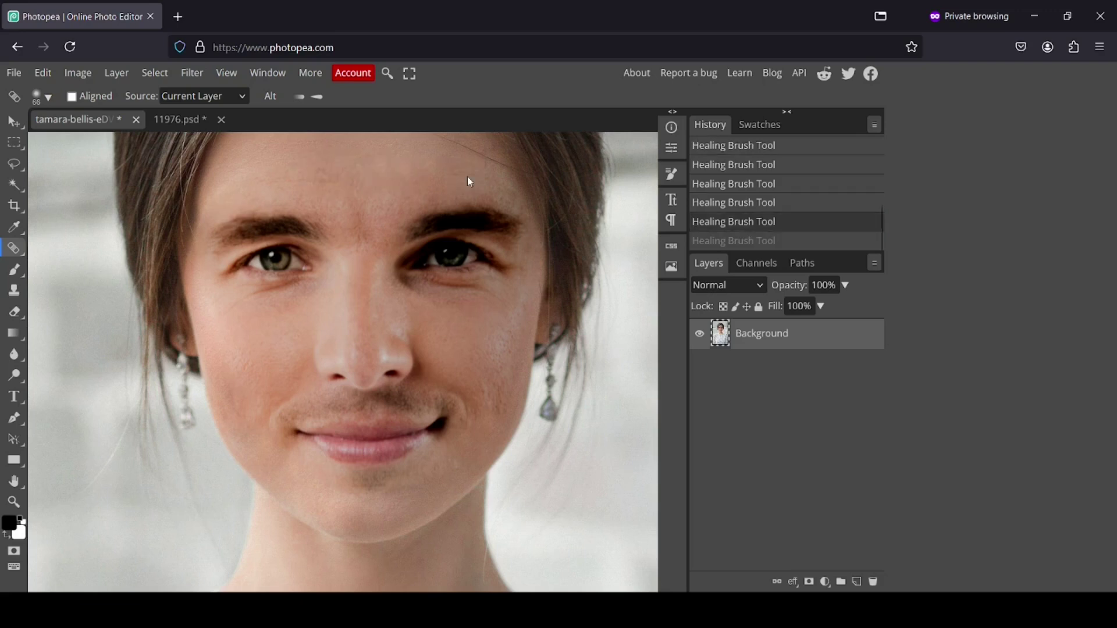
{"action": "key", "text": "ctrl+z"}
{"action": "key", "text": "ctrl+z"}
{"action": "key", "text": "ctrl+z"}
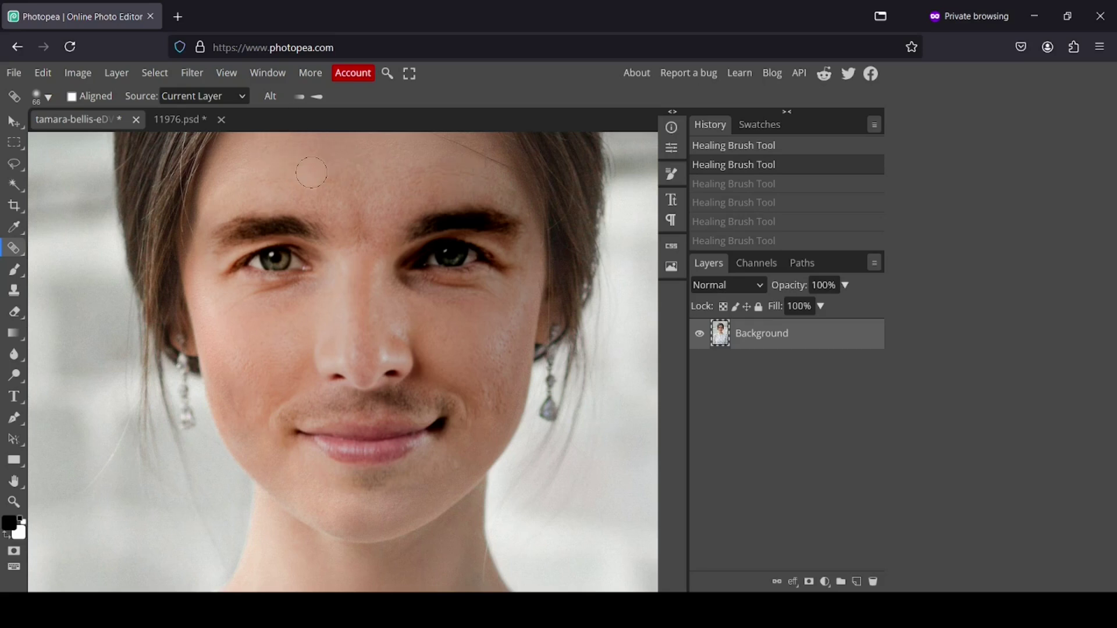
{"action": "left_click", "coordinate": [433, 170]}
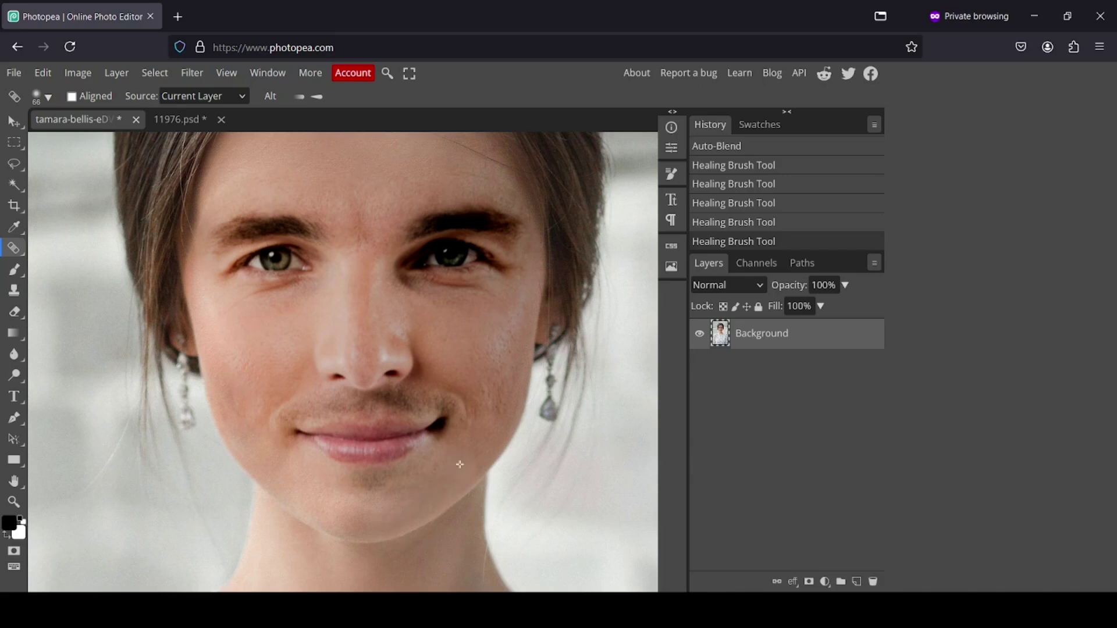
{"action": "left_click", "coordinate": [435, 476]}
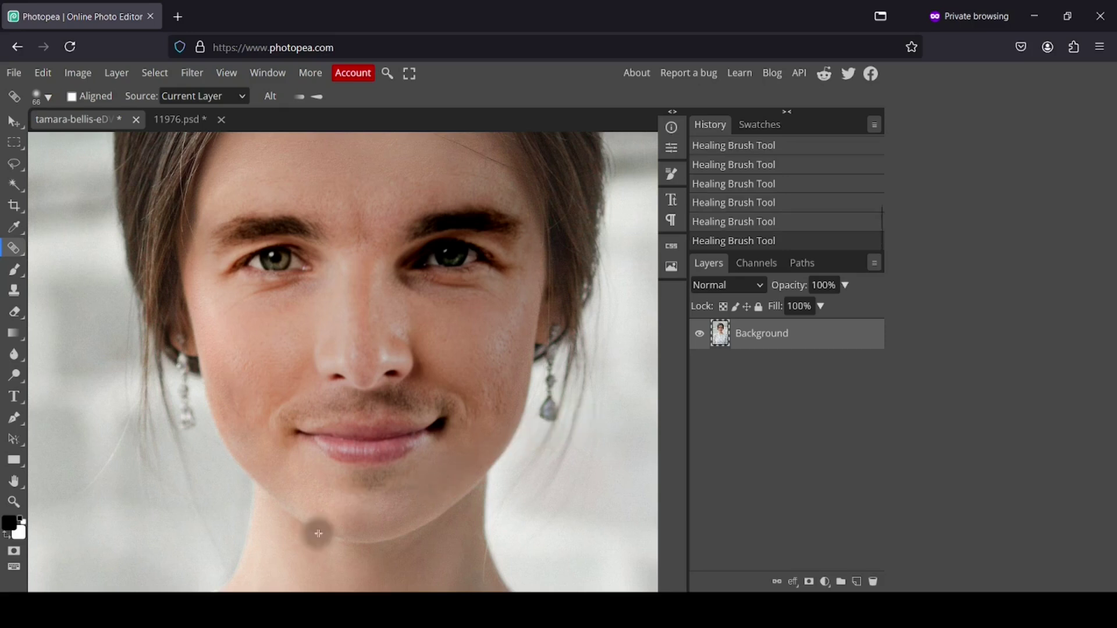
{"action": "left_click", "coordinate": [14, 501]}
- Fit the whole retouched portrait in the window, then bring up the folder of source photos
{"action": "right_click", "coordinate": [363, 285]}
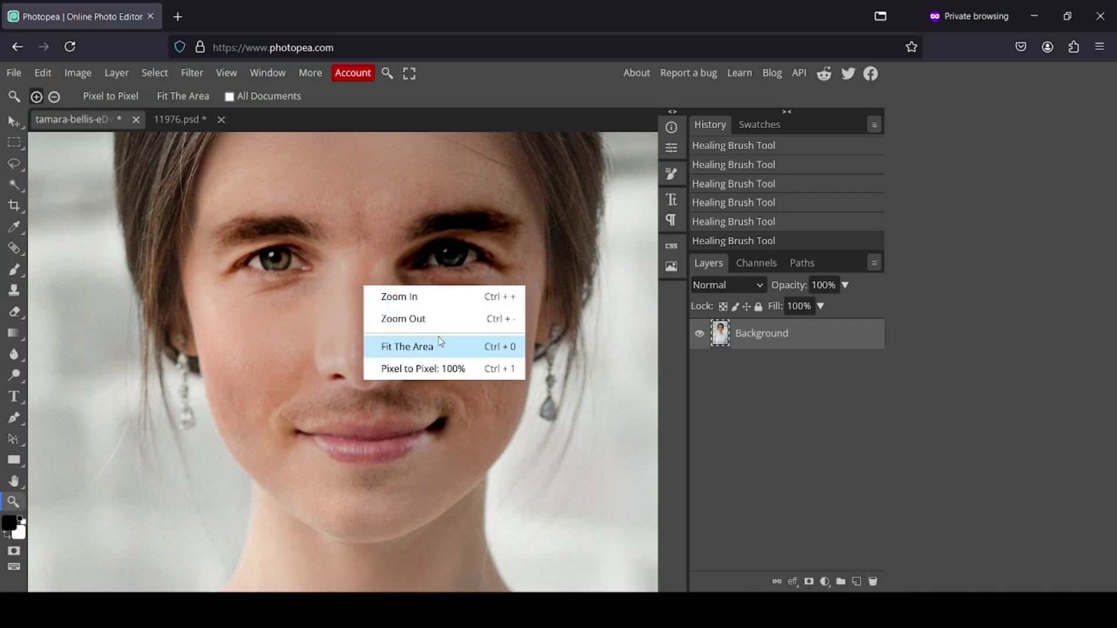
{"action": "left_click", "coordinate": [413, 347]}
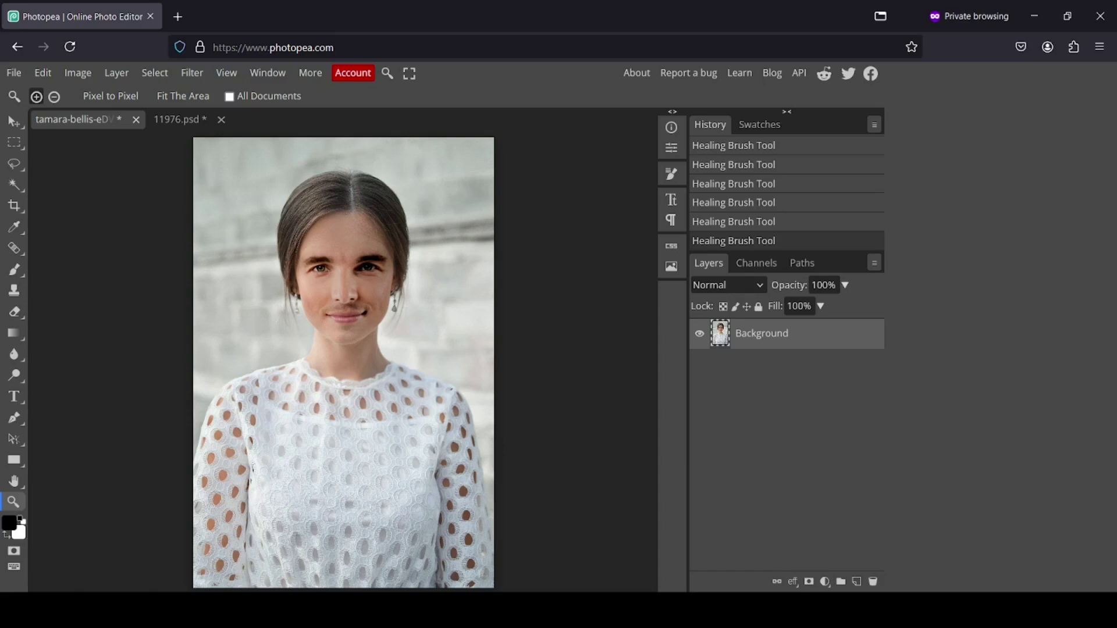
{"action": "key", "text": "alt+Tab"}
- Place the original portrait JPG as a layer above the face-swapped Background, then hide it
{"action": "left_click", "coordinate": [669, 303]}
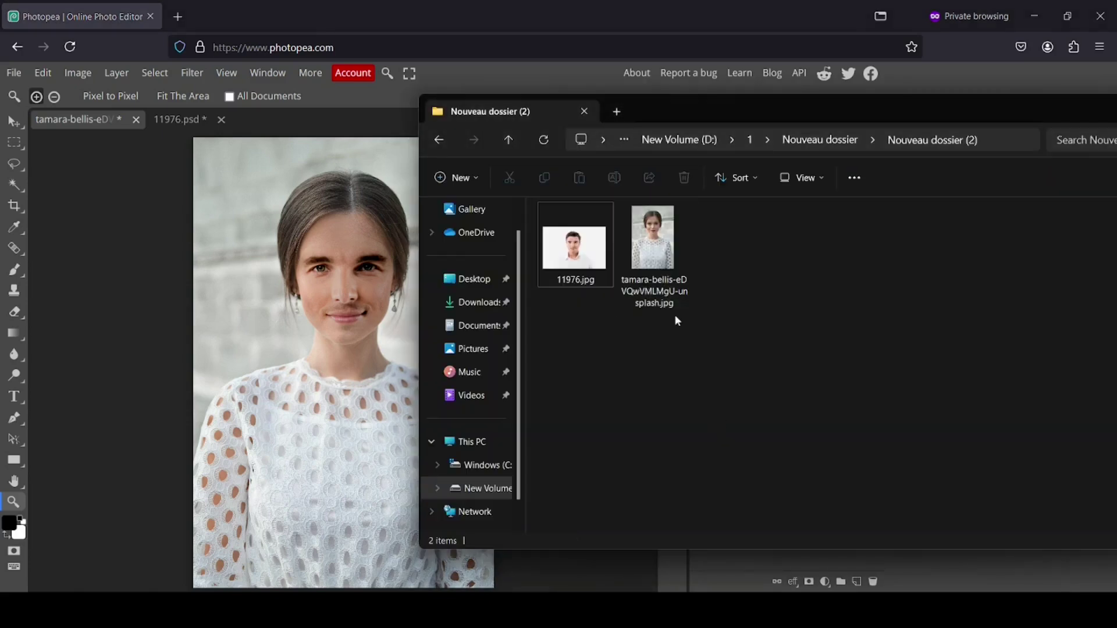
{"action": "left_click_drag", "start_coordinate": [675, 309], "coordinate": [239, 320]}
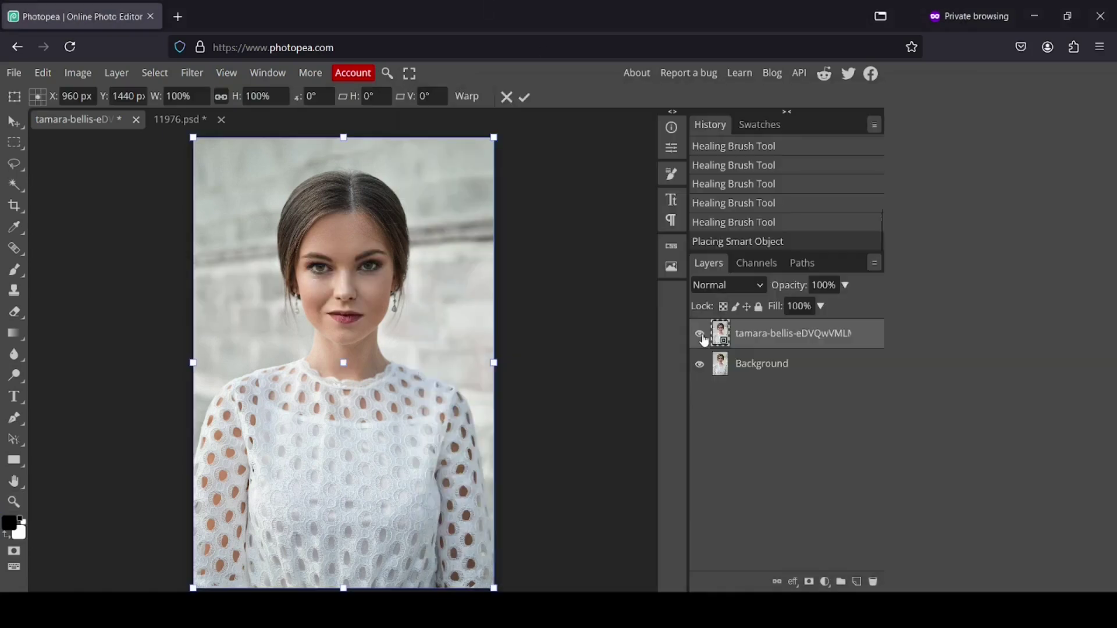
{"action": "key", "text": "Return"}
{"action": "key", "text": "z"}
{"action": "left_click", "coordinate": [700, 334]}
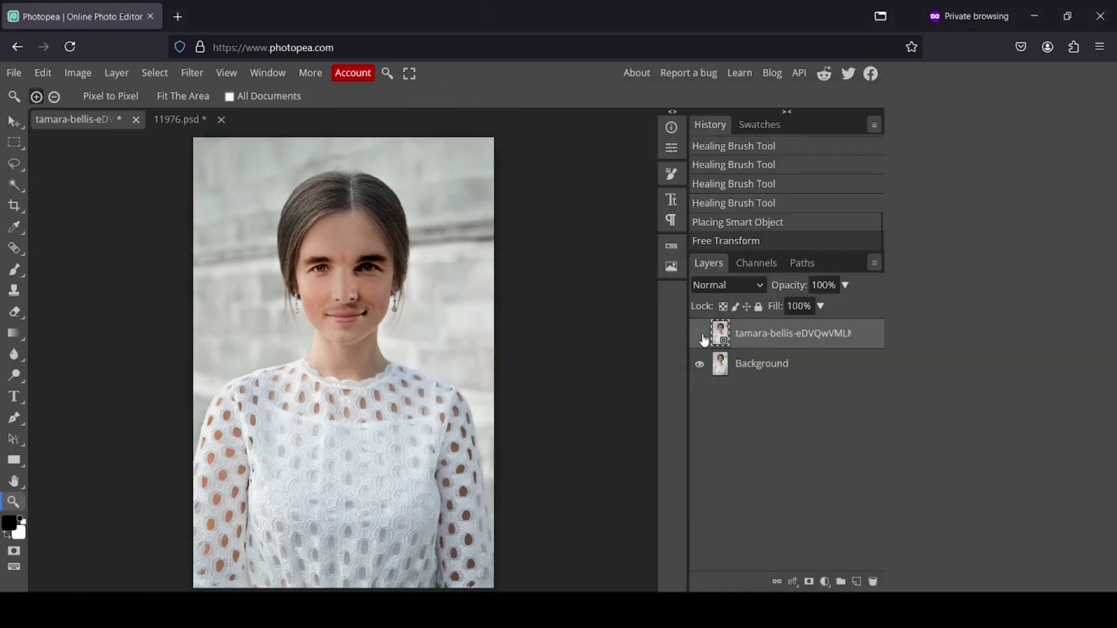
{"action": "left_click", "coordinate": [700, 334]}
{"action": "left_click", "coordinate": [700, 334]}
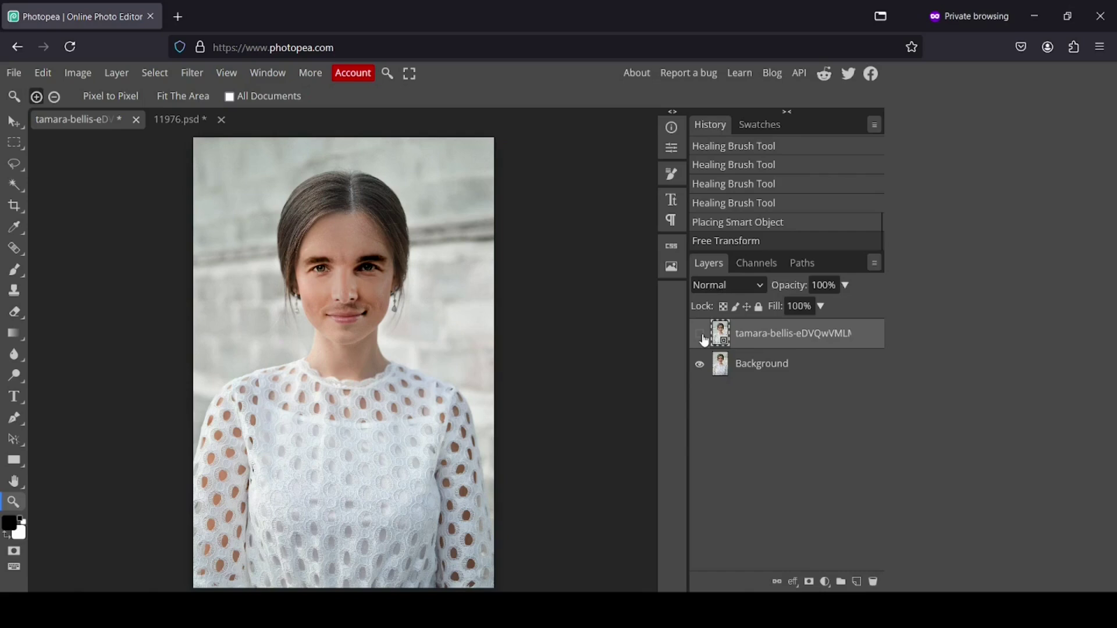